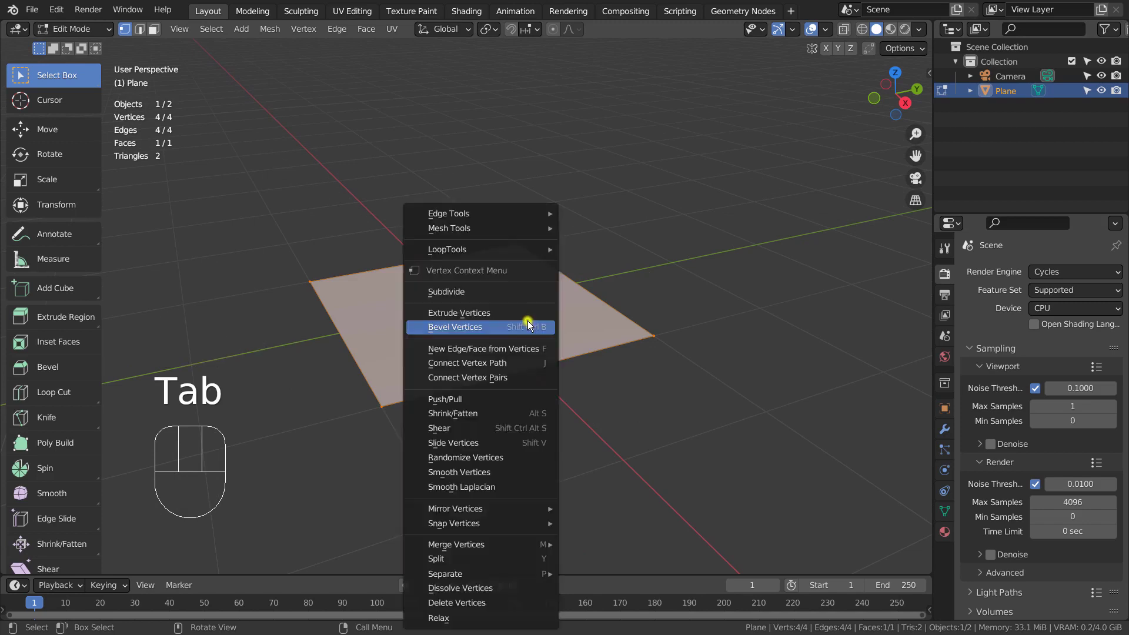
# Subdivide the plane with 15 cuts
pyautogui.click(527, 319)
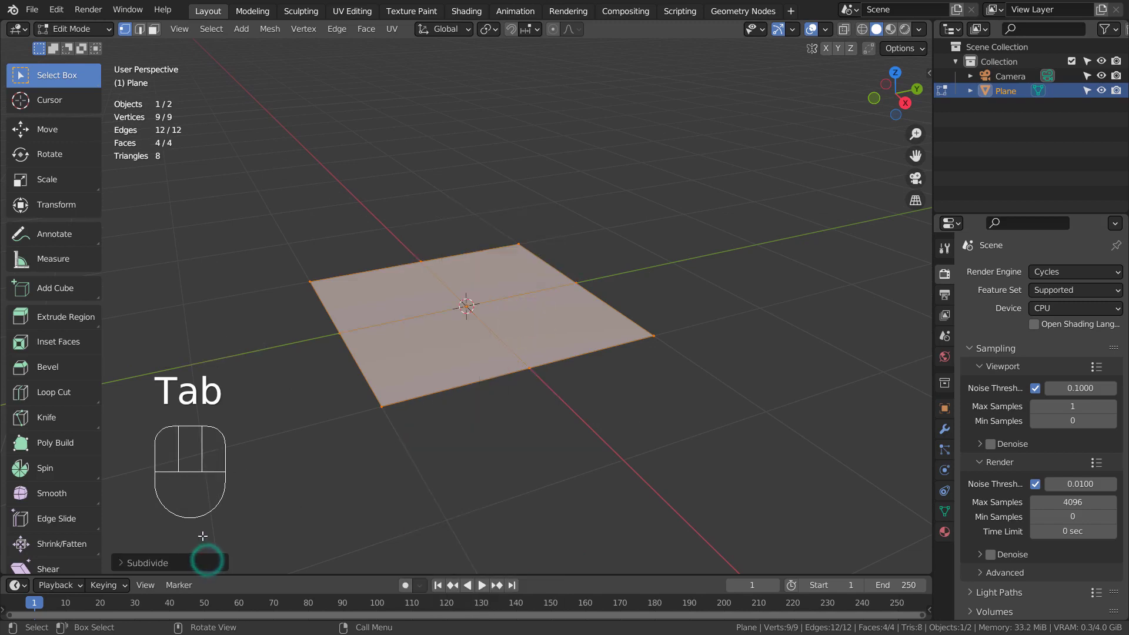
pyautogui.click(207, 560)
pyautogui.click(265, 461)
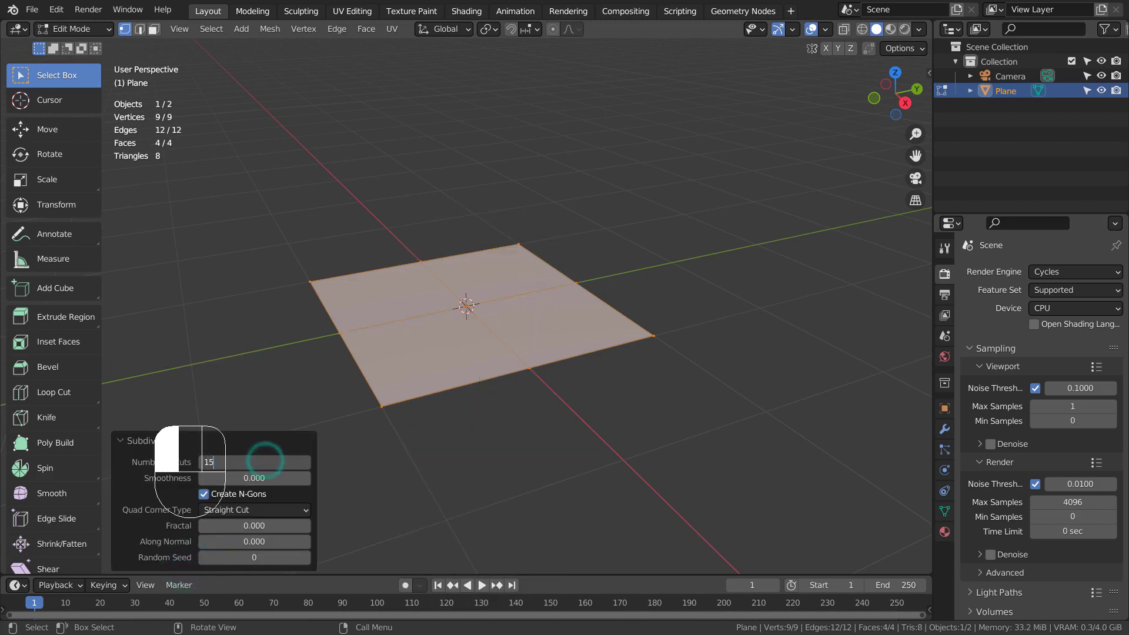
pyautogui.press('Return')
pyautogui.press('Tab')
pyautogui.press('Tab')
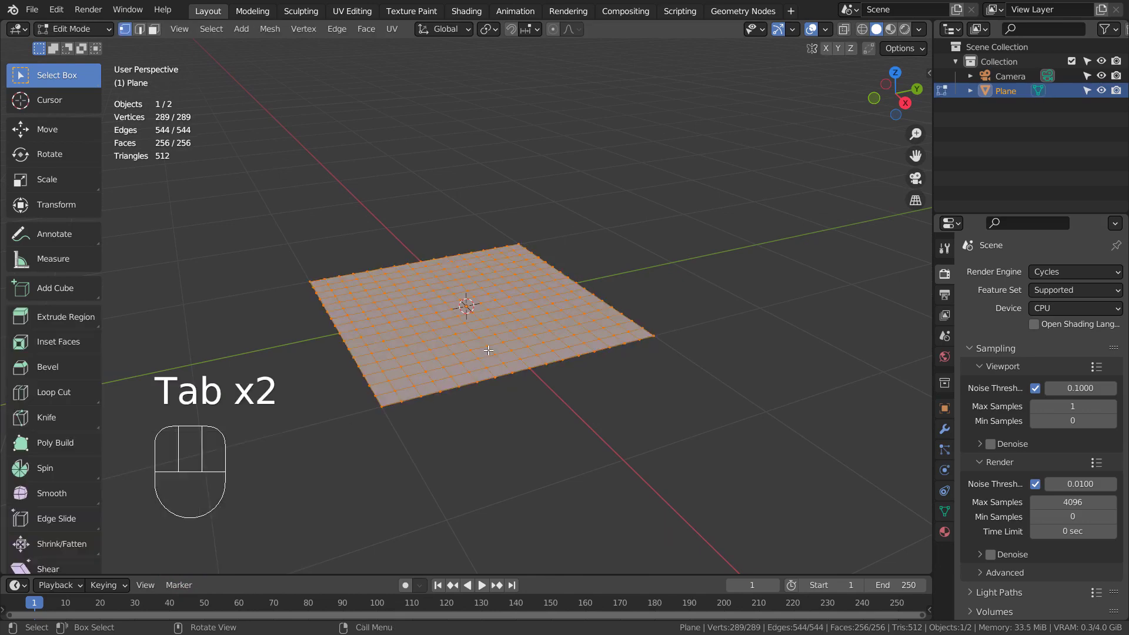
# Switch to face selection and unwrap the UVs of all the plane's faces
pyautogui.press('3')
pyautogui.scroll(5, 488, 350)
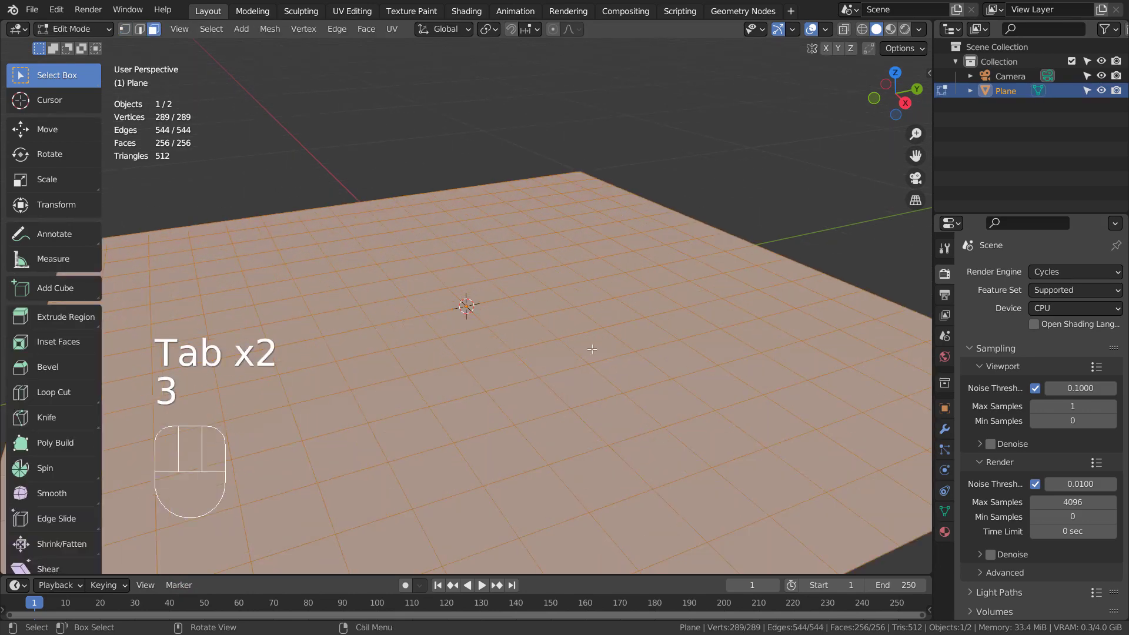
pyautogui.keyDown('alt'); pyautogui.moveTo(481, 343); pyautogui.dragTo(522, 393, button='middle'); pyautogui.keyUp('alt')
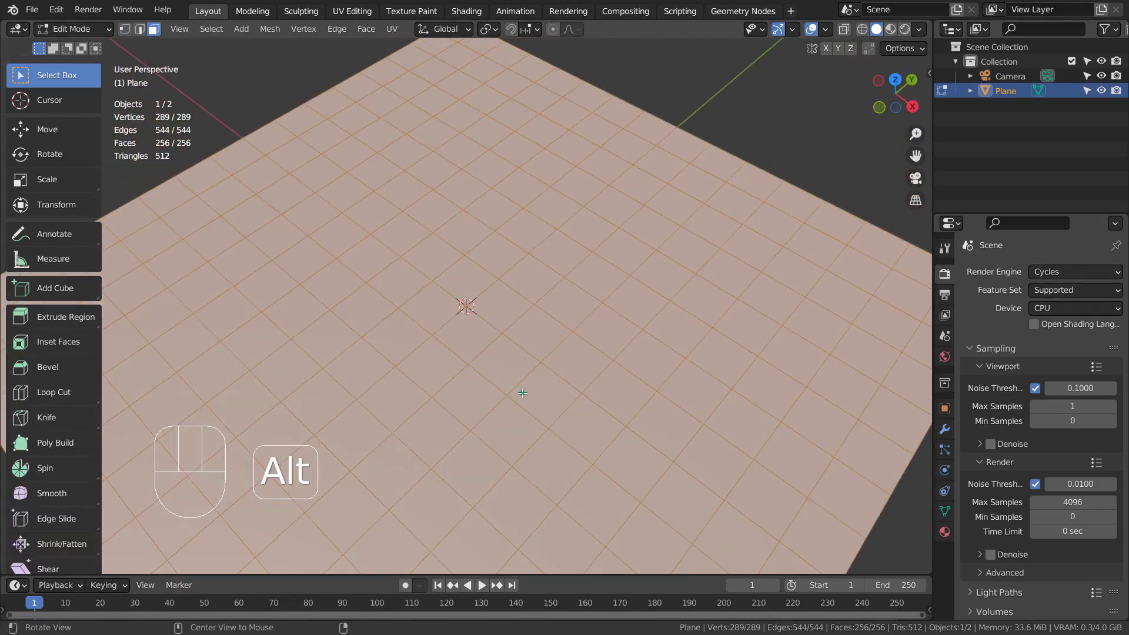
pyautogui.press('u')
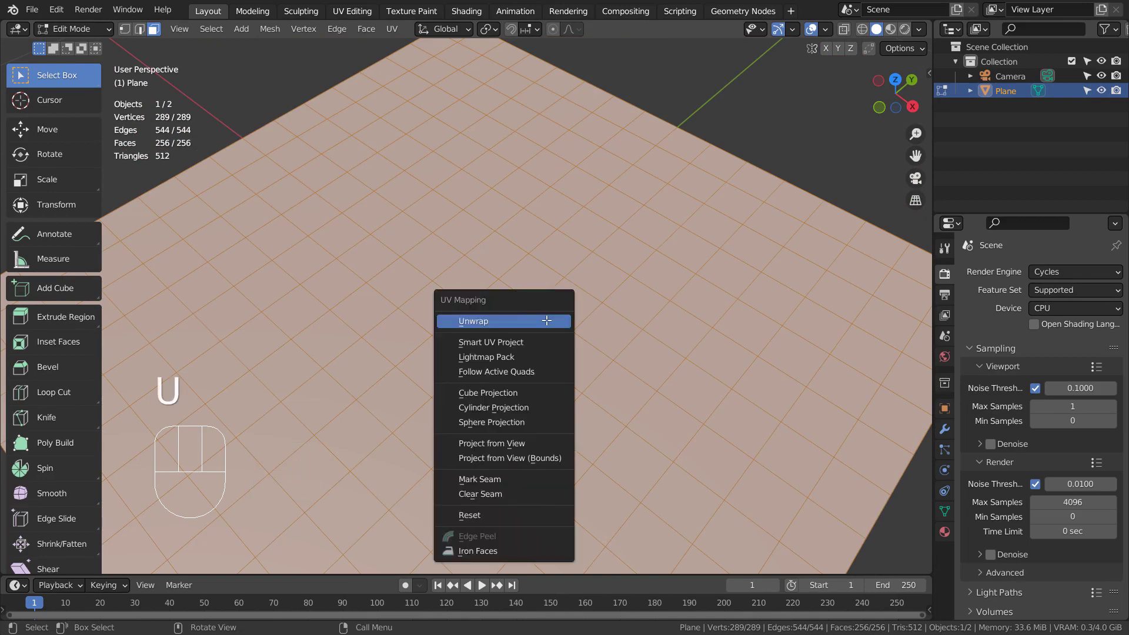
pyautogui.click(546, 320)
# Inset all faces individually with a thickness of about 0.0089 m
pyautogui.press('i')
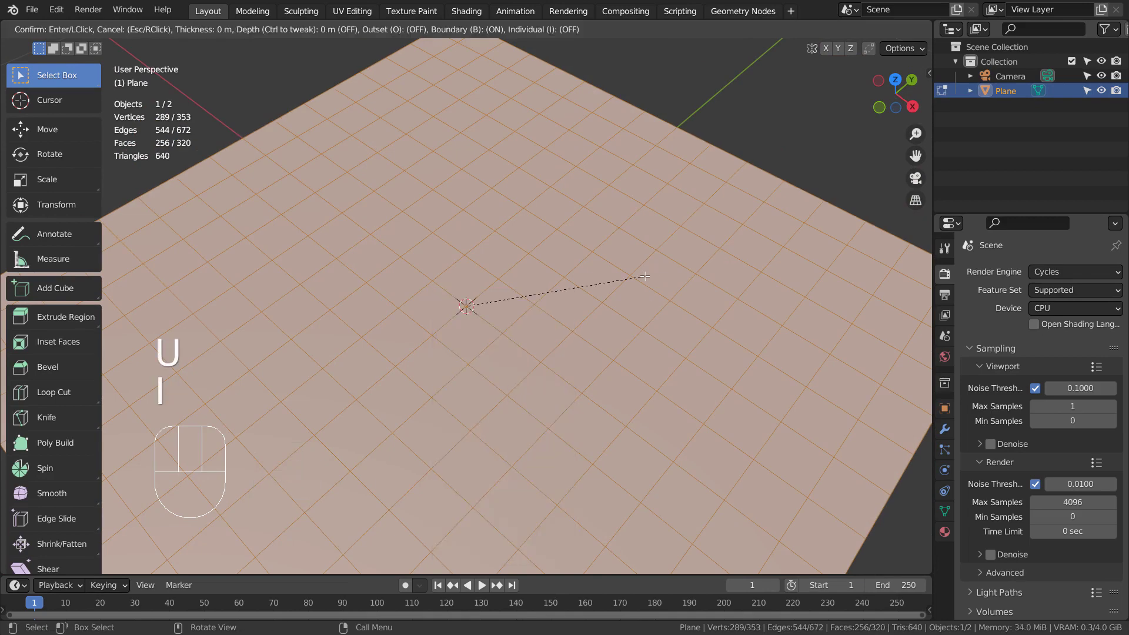
pyautogui.press('KP_Enter')
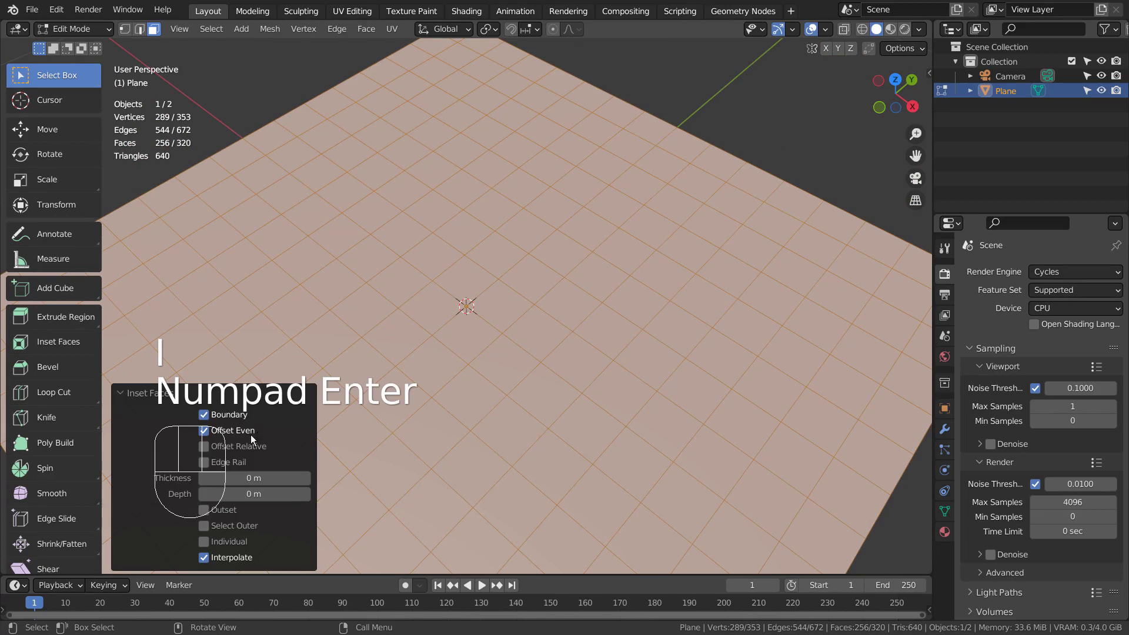
pyautogui.click(231, 540)
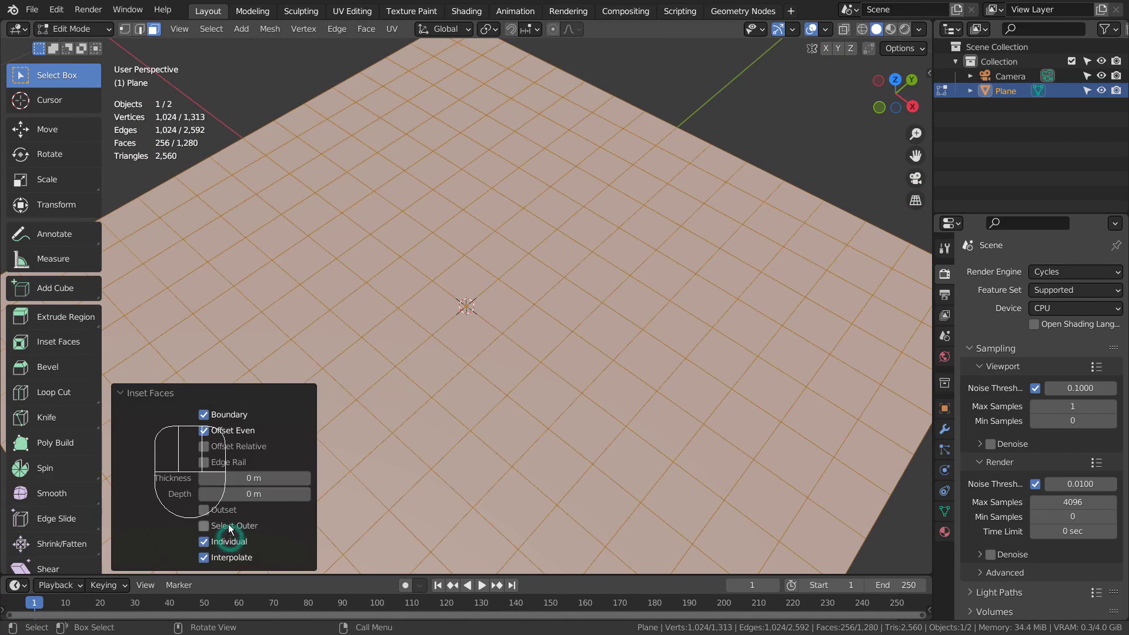
pyautogui.keyDown('shift'); pyautogui.moveTo(247, 477); pyautogui.dragTo(253, 477); pyautogui.keyUp('shift')
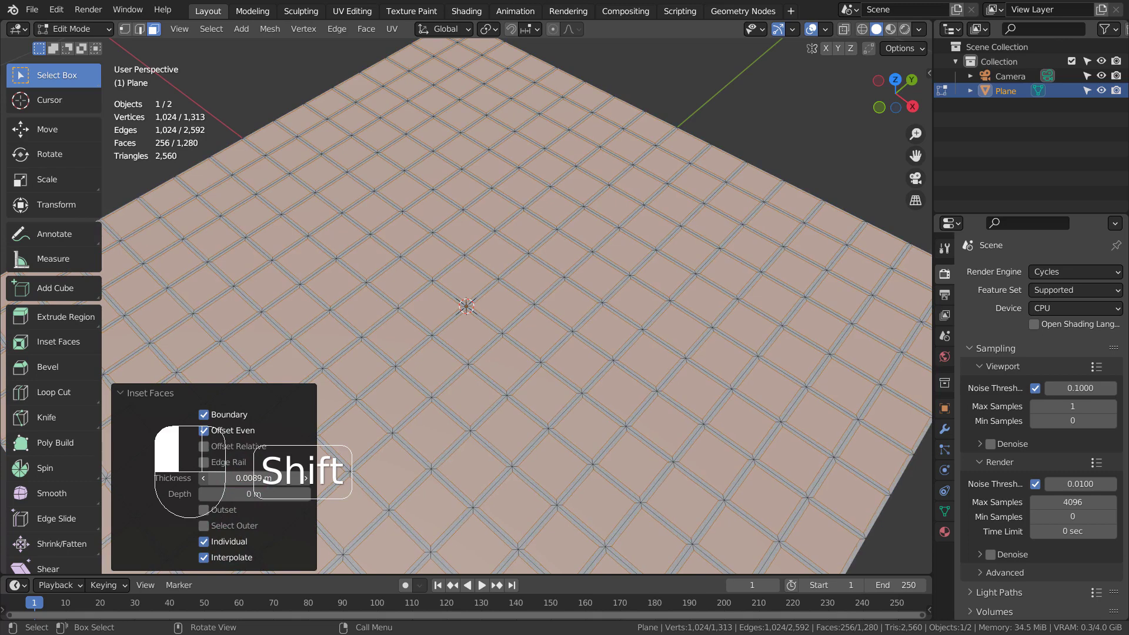
pyautogui.click(245, 477)
pyautogui.keyDown('alt'); pyautogui.click(646, 418); pyautogui.keyUp('alt')
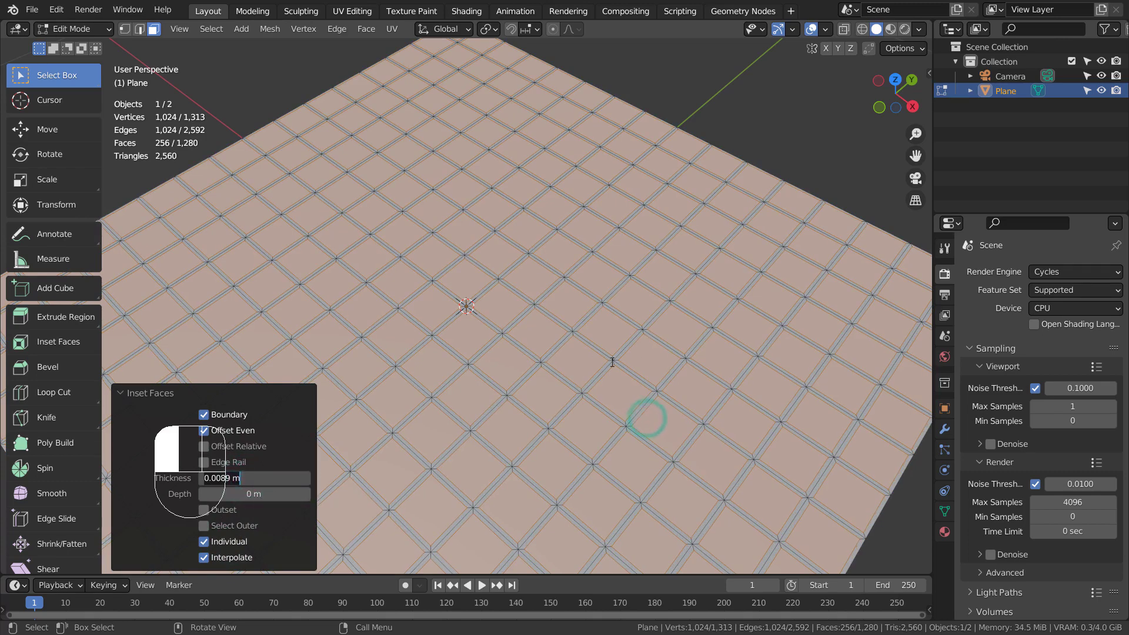
pyautogui.click(580, 374)
# Extrude the inset faces upward into roughly cube-shaped blocks separated by narrow gaps
pyautogui.keyDown('alt'); pyautogui.moveTo(601, 423); pyautogui.dragTo(639, 368, button='middle'); pyautogui.keyUp('alt')
pyautogui.press('e')
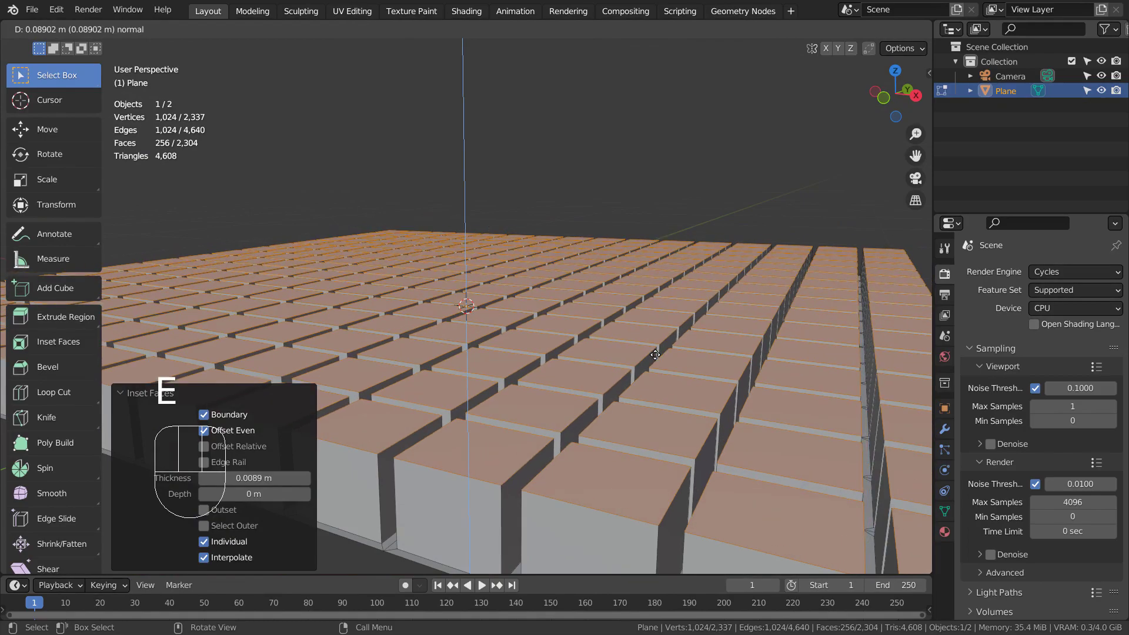
pyautogui.doubleClick(654, 342)
# Select only the top faces of all blocks, using a wireframe front view, and return to solid shading
pyautogui.moveTo(741, 313)
pyautogui.keyDown('alt'); pyautogui.mouseDown(button='middle')
pyautogui.moveTo(744, 343)
pyautogui.moveTo(638, 385)
pyautogui.moveTo(536, 367)
pyautogui.moveTo(516, 317)
pyautogui.moveTo(732, 422)
pyautogui.moveTo(731, 311)
pyautogui.mouseUp(button='middle'); pyautogui.keyUp('alt')
pyautogui.scroll(-5, 732, 348)
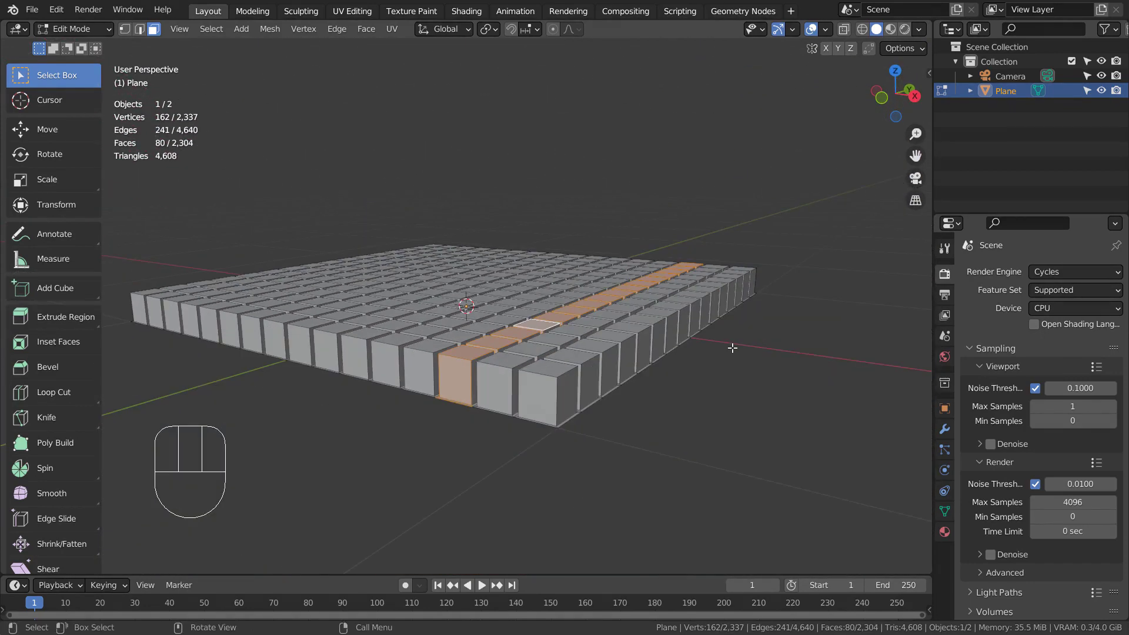
pyautogui.press('KP_1')
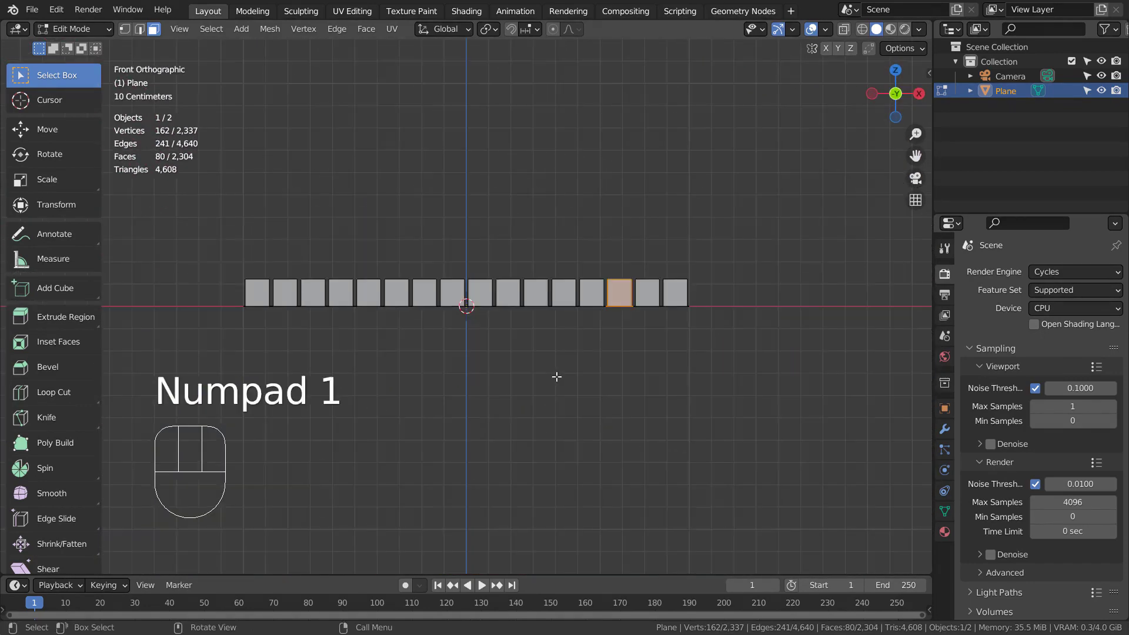
pyautogui.press('3')
pyautogui.hotkey('shift', 'z')
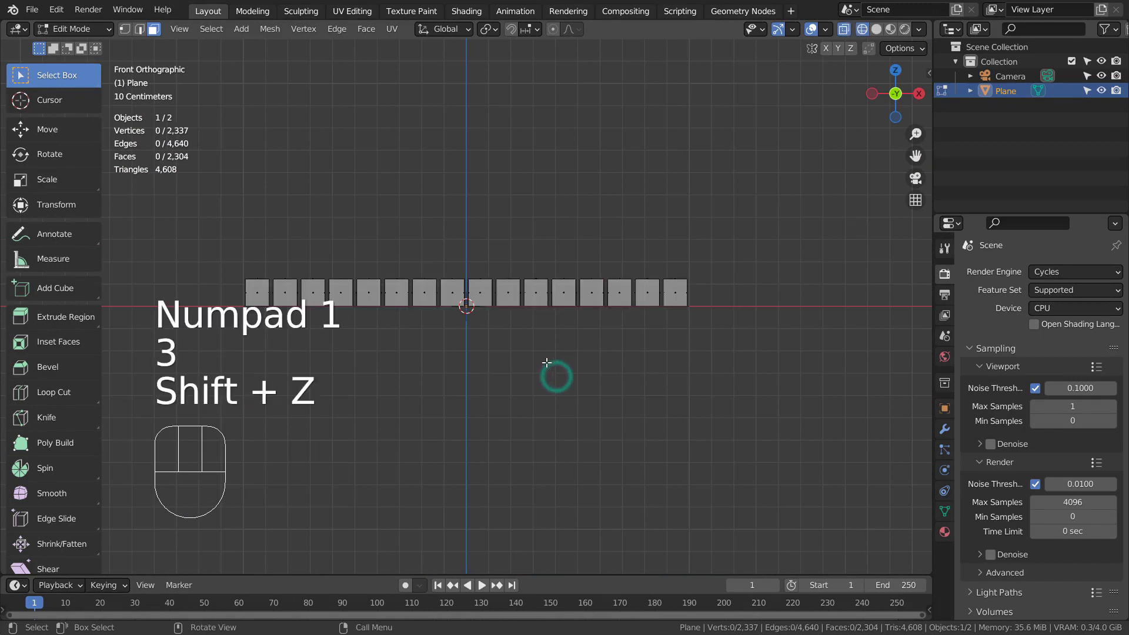
pyautogui.hotkey('shift', 'z')
pyautogui.hotkey('shift', 'z')
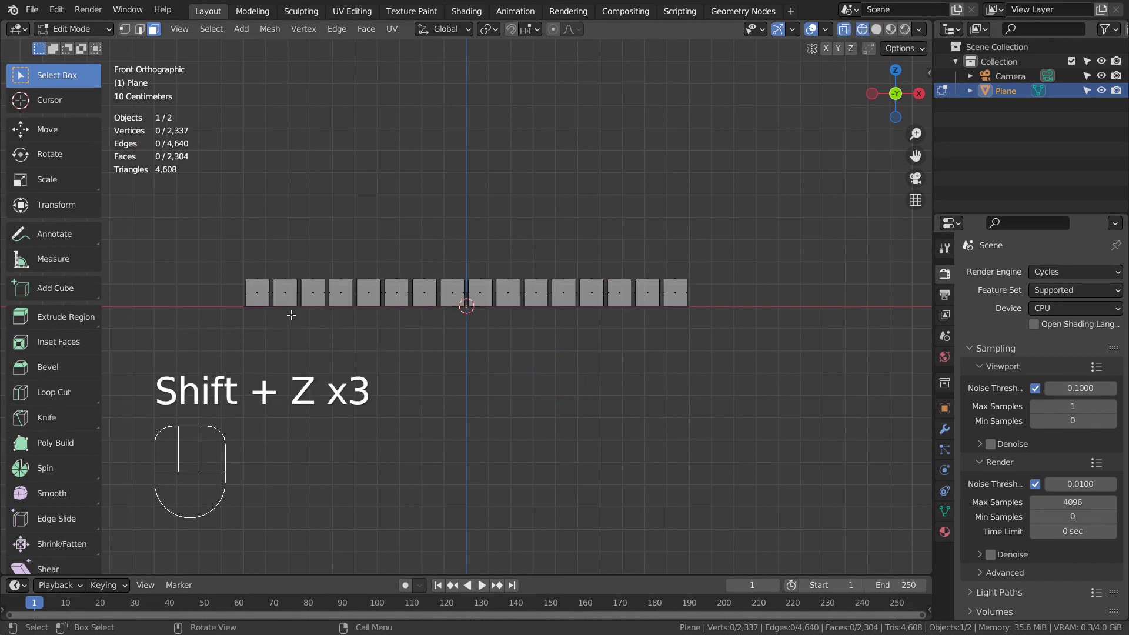
pyautogui.press('b')
pyautogui.moveTo(181, 231); pyautogui.dragTo(818, 287)
pyautogui.moveTo(855, 330)
pyautogui.keyDown('alt'); pyautogui.mouseDown(button='middle')
pyautogui.moveTo(760, 424)
pyautogui.moveTo(647, 376)
pyautogui.moveTo(586, 335)
pyautogui.moveTo(816, 373)
pyautogui.moveTo(827, 388)
pyautogui.mouseUp(button='middle'); pyautogui.keyUp('alt')
pyautogui.hotkey('shift', 'z')
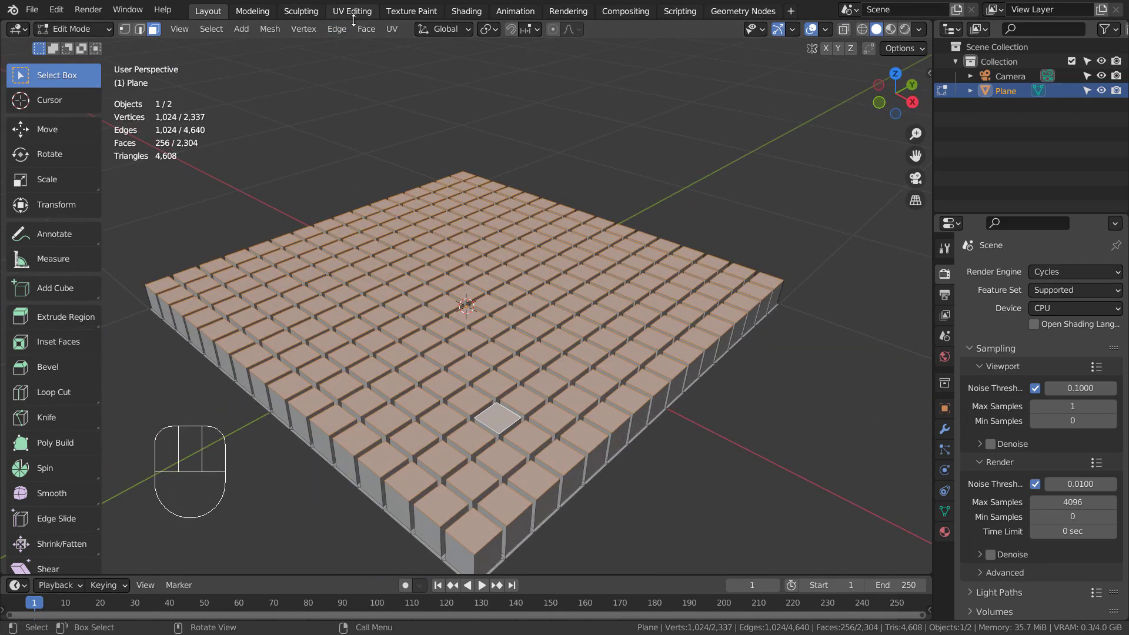
# Randomize the selected top faces by an amount of about 0.031 m and leave Edit Mode
pyautogui.click(277, 28)
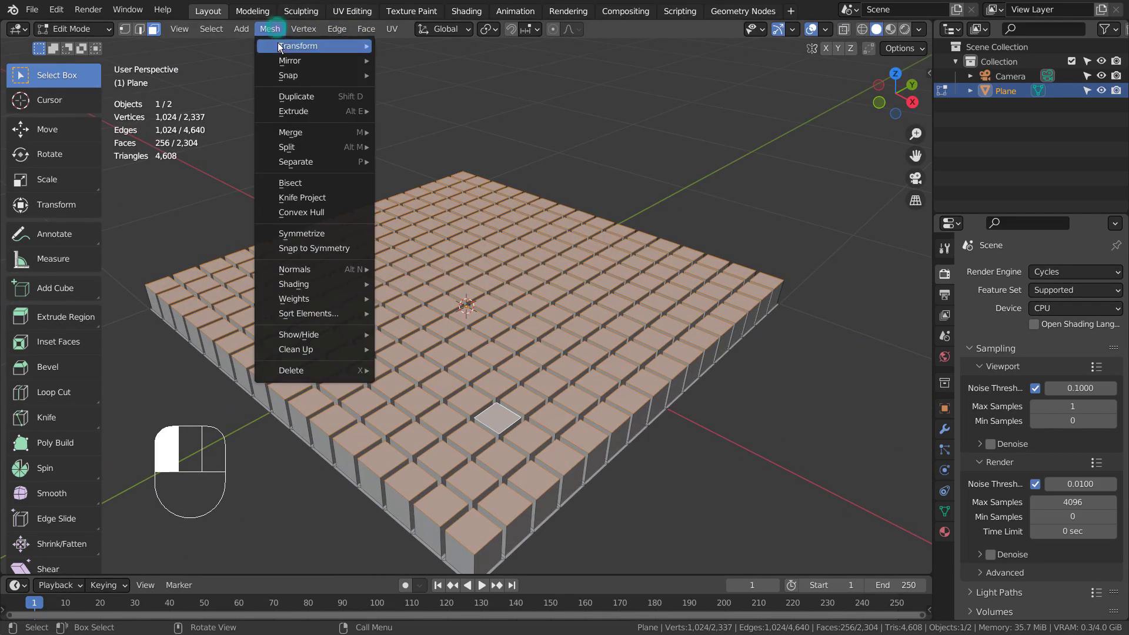
pyautogui.moveTo(278, 45)
pyautogui.click(439, 166)
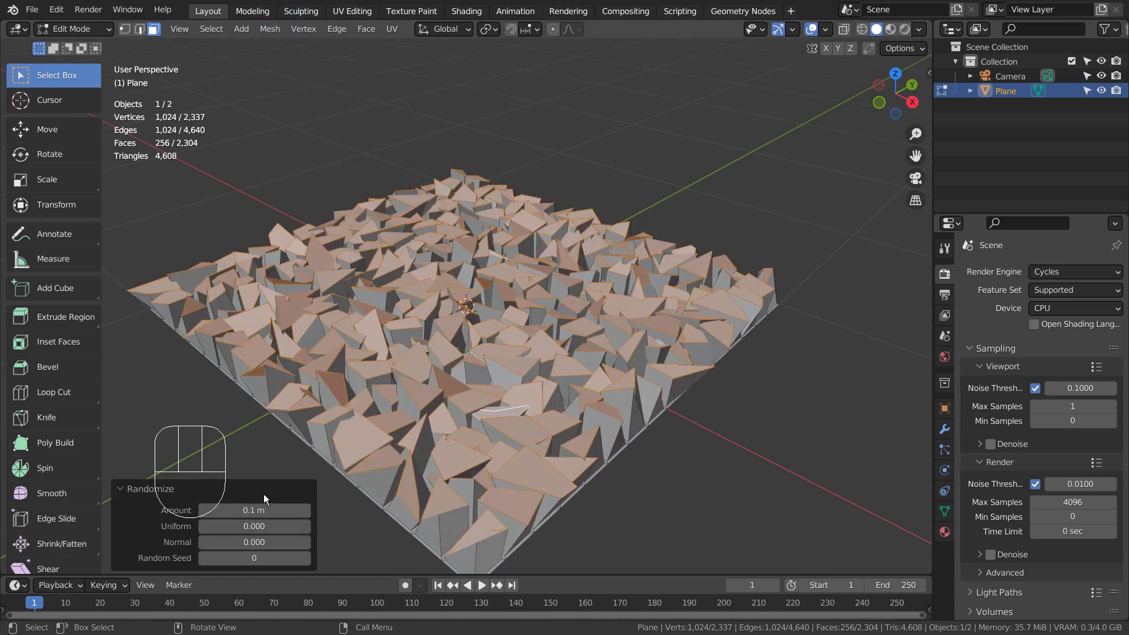
pyautogui.keyDown('shift'); pyautogui.moveTo(267, 511); pyautogui.dragTo(230, 511); pyautogui.keyUp('shift')
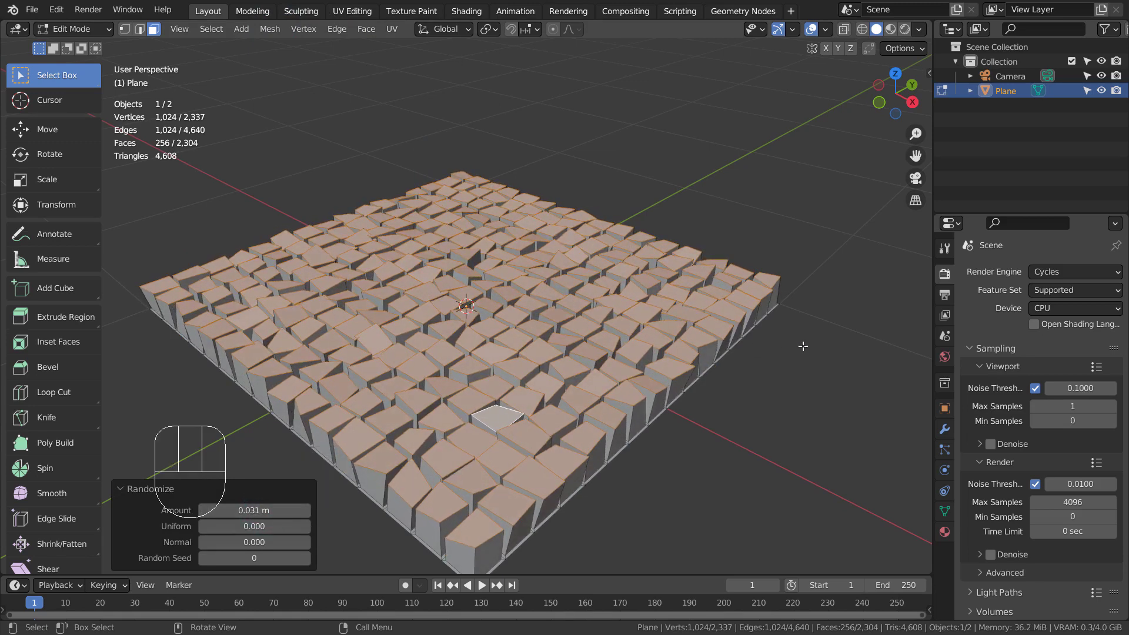
pyautogui.press('Tab')
# Align the camera to an angled view of the blocks and pull it back to frame more of the surface
pyautogui.keyDown('alt'); pyautogui.moveTo(806, 415); pyautogui.dragTo(602, 435, button='middle'); pyautogui.keyUp('alt')
pyautogui.scroll(5, 599, 418)
pyautogui.keyDown('alt'); pyautogui.moveTo(547, 404); pyautogui.dragTo(582, 408, button='middle'); pyautogui.keyUp('alt')
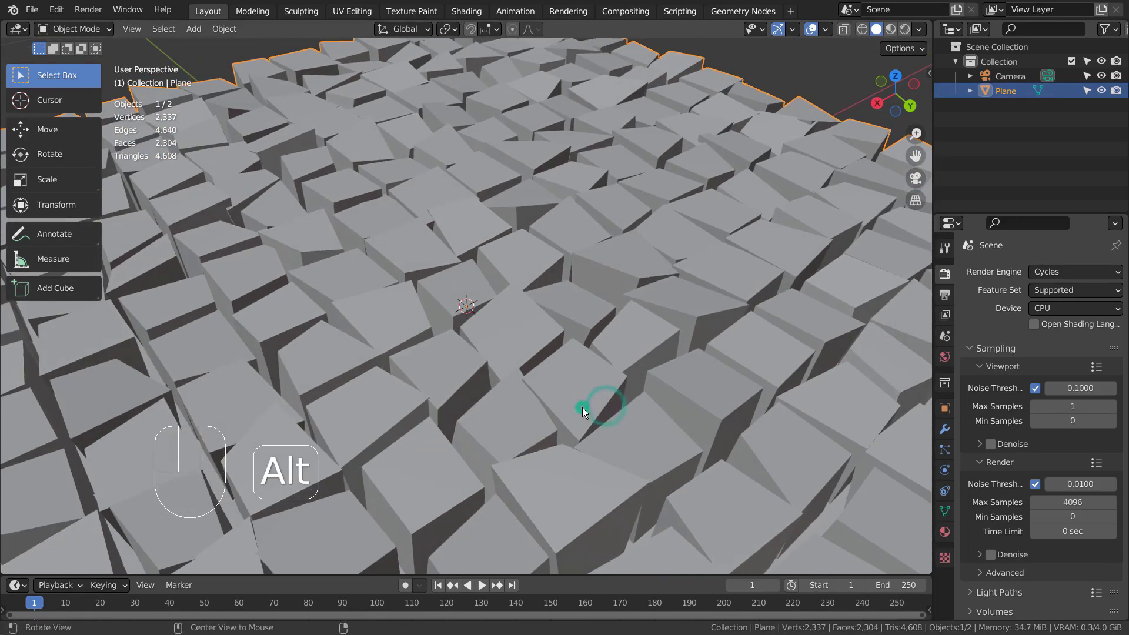
pyautogui.hotkey('ctrl', 'alt', 'Right')
pyautogui.press('ctrl+alt+KP_0')
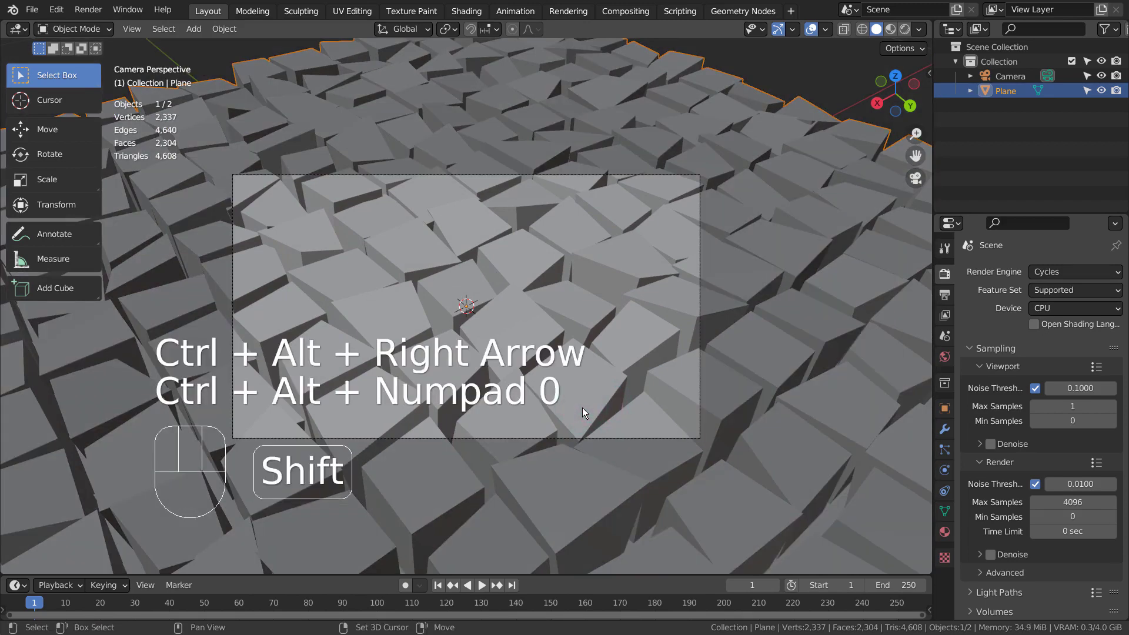
pyautogui.hotkey('shift', '`')
pyautogui.press('s')
pyautogui.press('w')
pyautogui.click(466, 306)
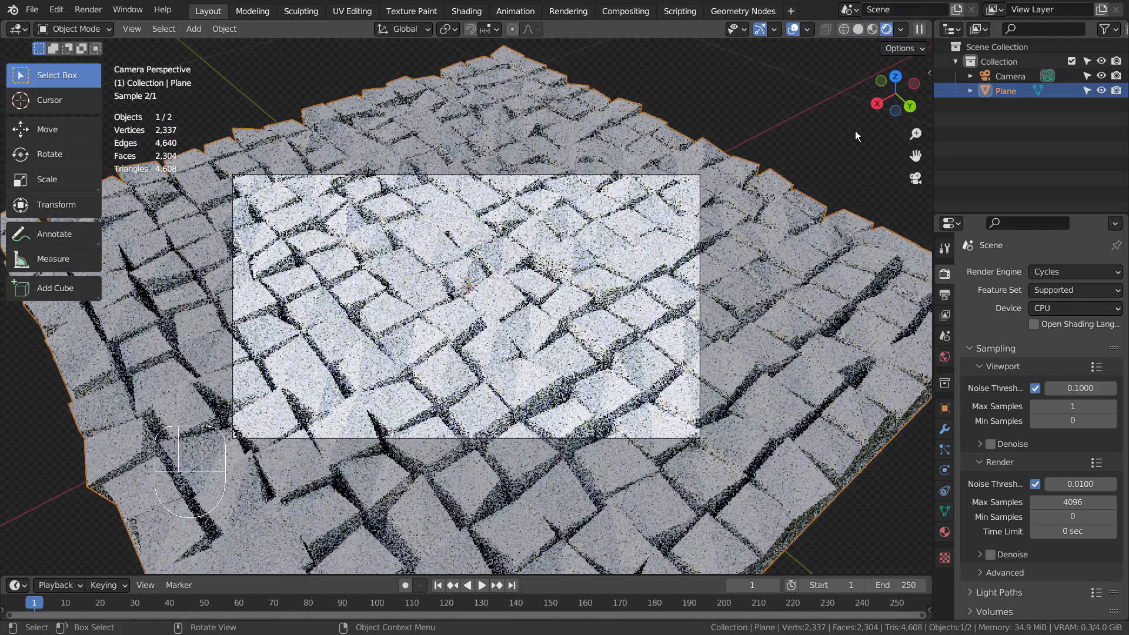
# Deselect the plane and examine the environment texture used for the world background
pyautogui.click(855, 131)
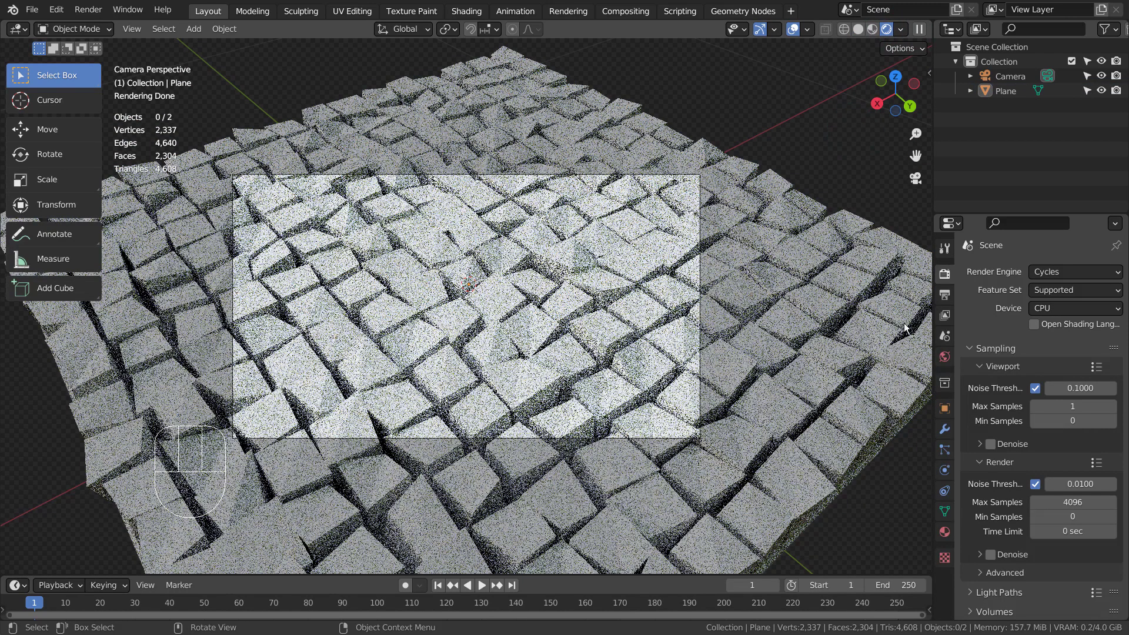
pyautogui.click(944, 357)
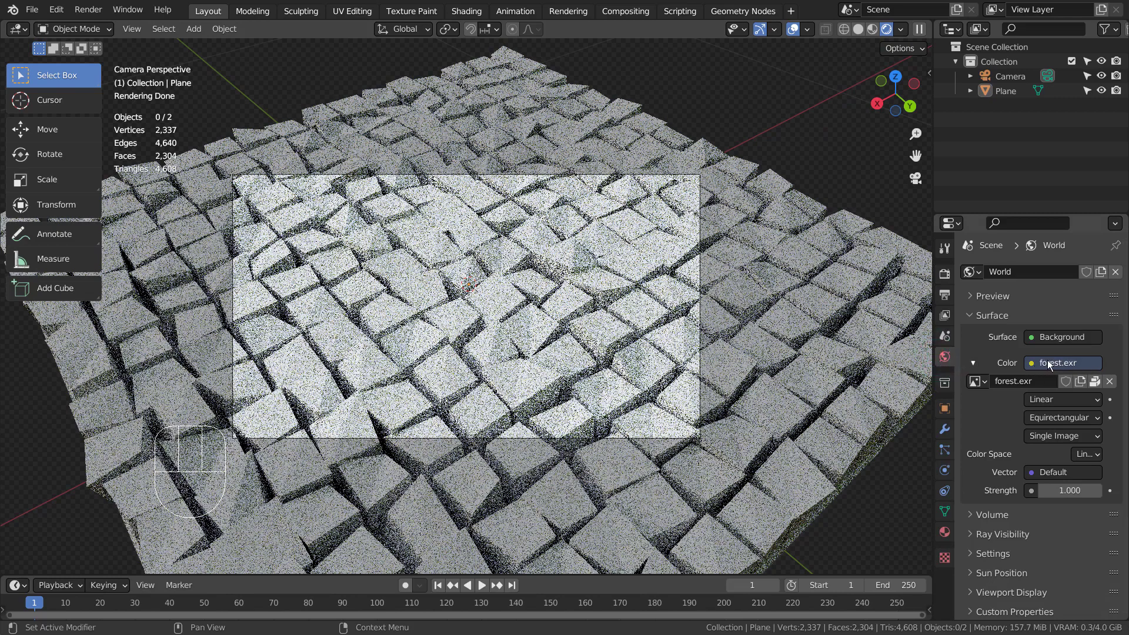
pyautogui.click(700, 81)
# Add a spot light to the scene
pyautogui.hotkey('shift', 'a')
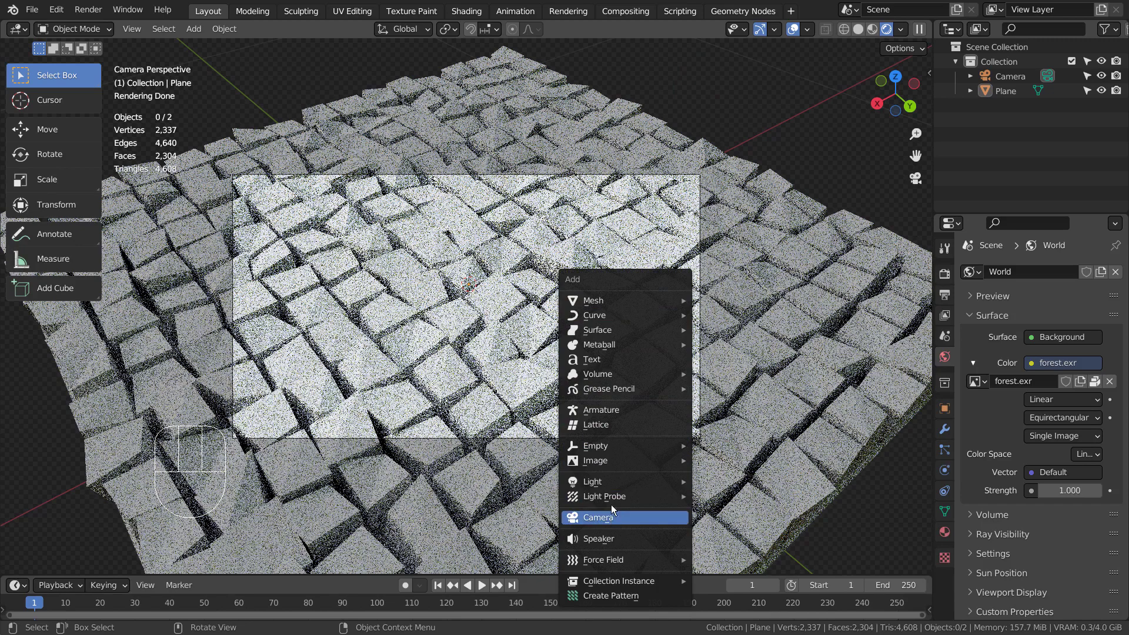
pyautogui.moveTo(613, 498)
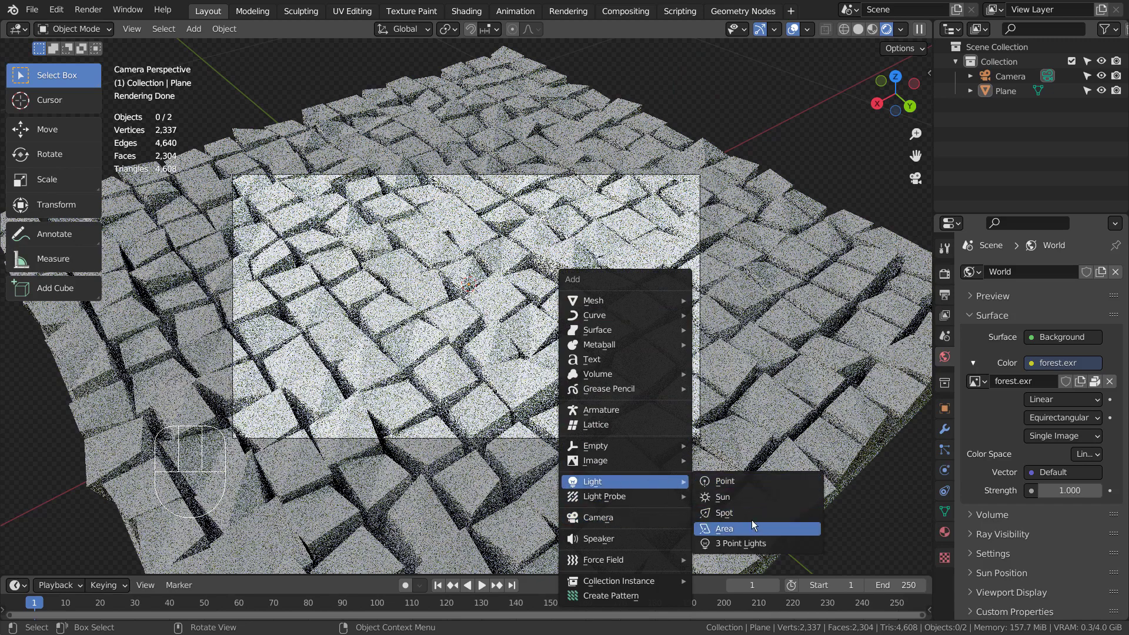
pyautogui.click(751, 514)
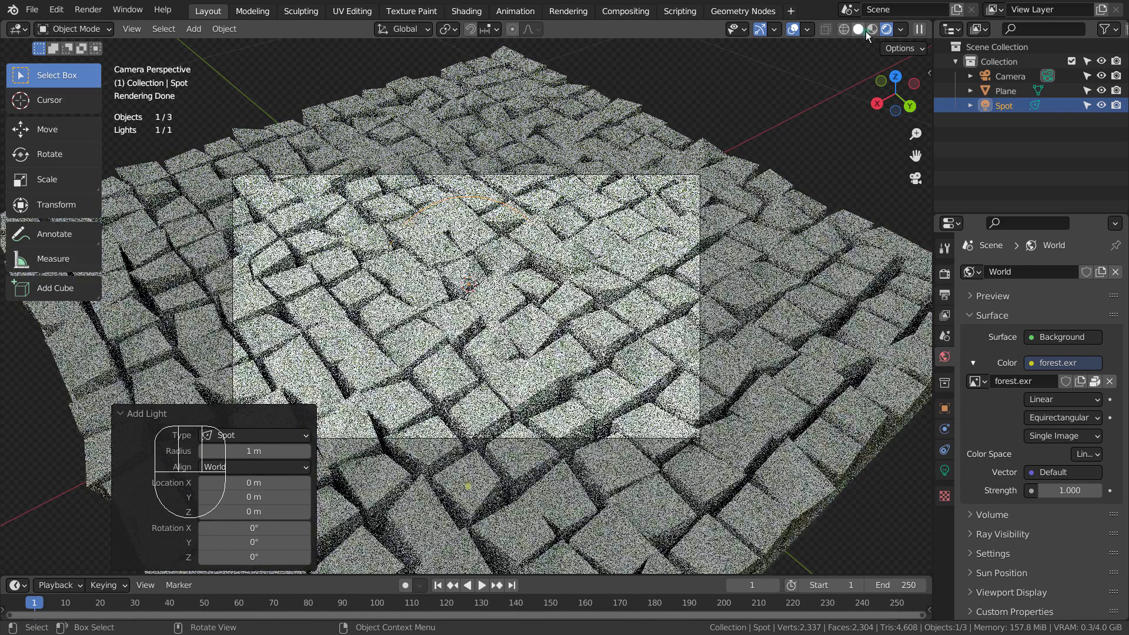
# Move the spot light in the front view by about -0.90 m in X and 1.32 m in Z, above the blocks
pyautogui.click(866, 31)
pyautogui.press('KP_1')
pyautogui.press('KP_1')
pyautogui.press('KP_3')
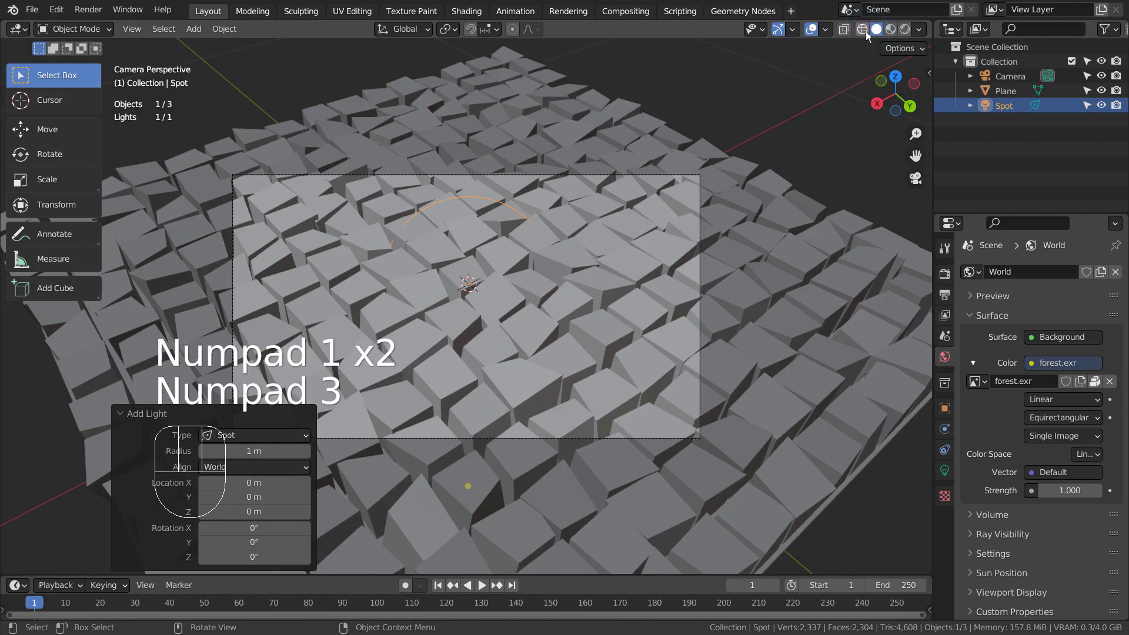
pyautogui.click(686, 133)
pyautogui.press('KP_1')
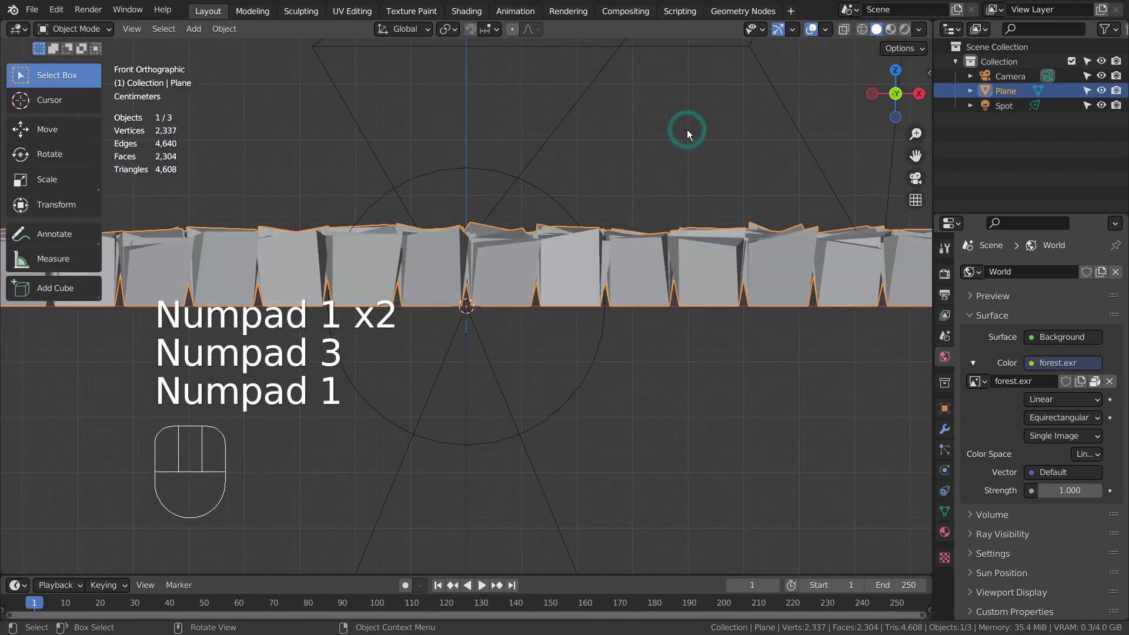
pyautogui.scroll(-7, 686, 129)
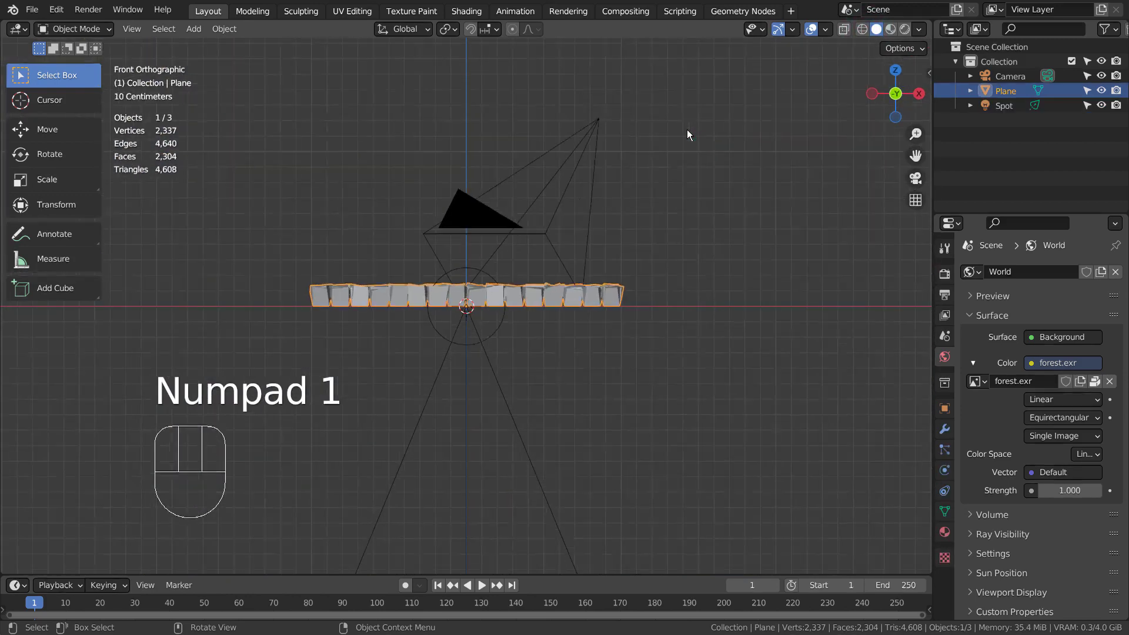
pyautogui.click(483, 349)
pyautogui.press('g')
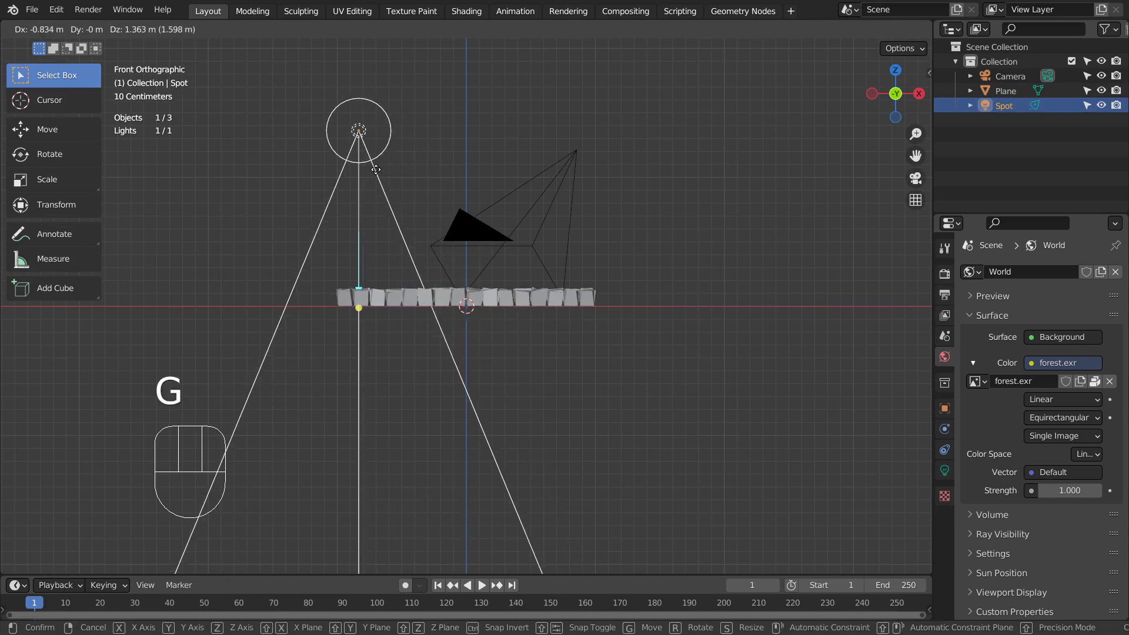
pyautogui.click(367, 176)
# Rotate the spot light to shine diagonally toward the middle of the blocks and scale it by about 1.147
pyautogui.press('r')
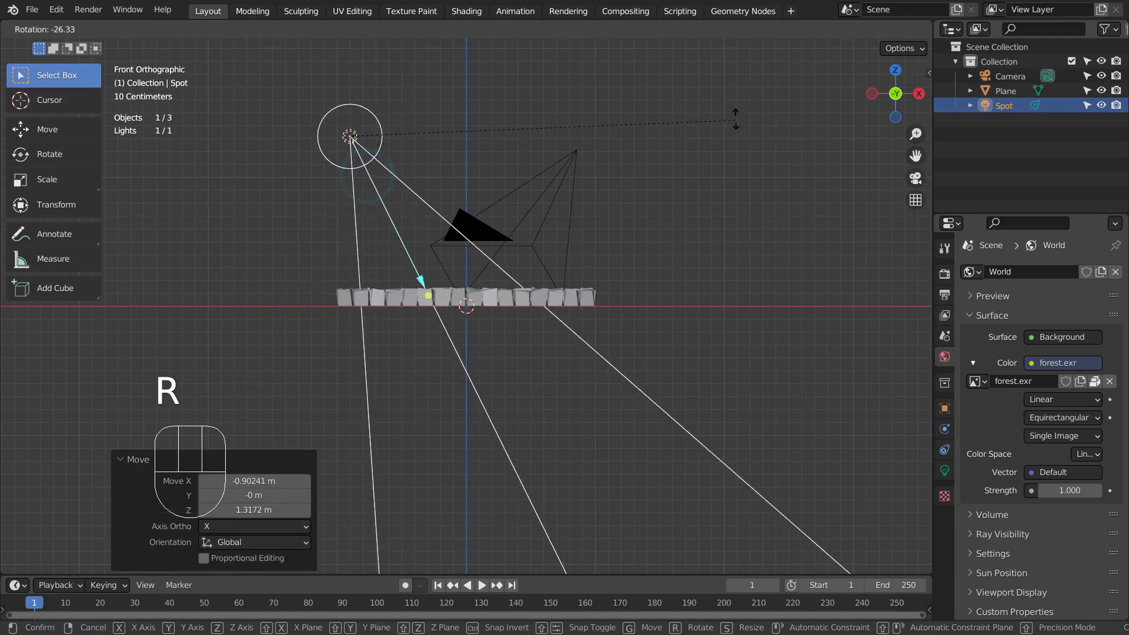
pyautogui.click(735, 97)
pyautogui.press('s')
pyautogui.click(774, 277)
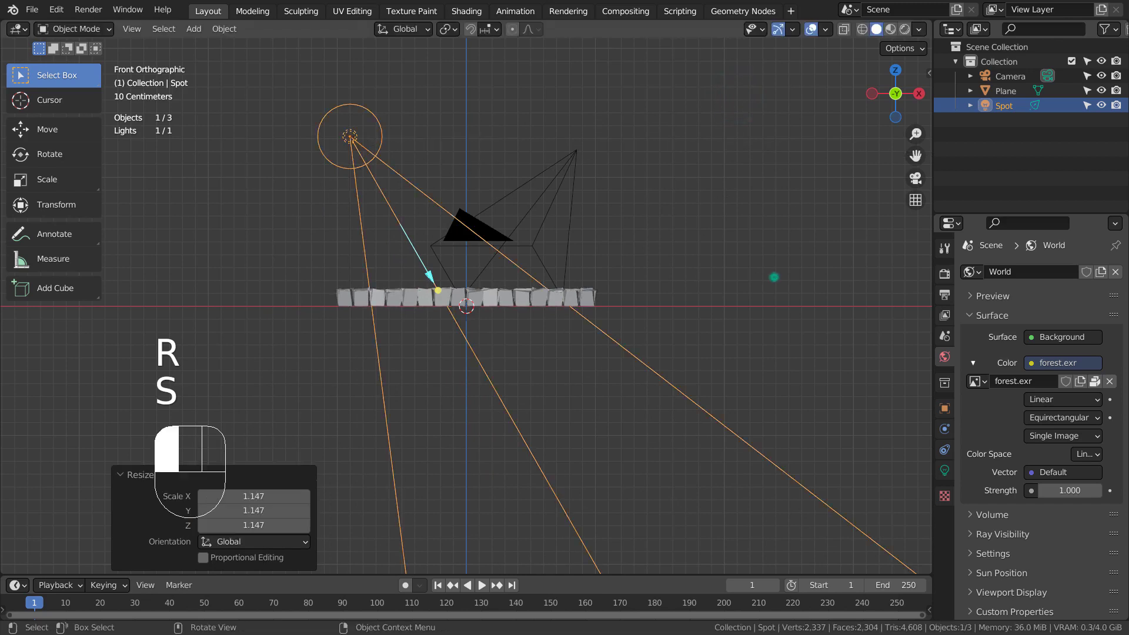
# Move the spot light by about -0.33 m in X and 0.59 m in Z, and duplicate it about 2.28 m along X
pyautogui.press('g')
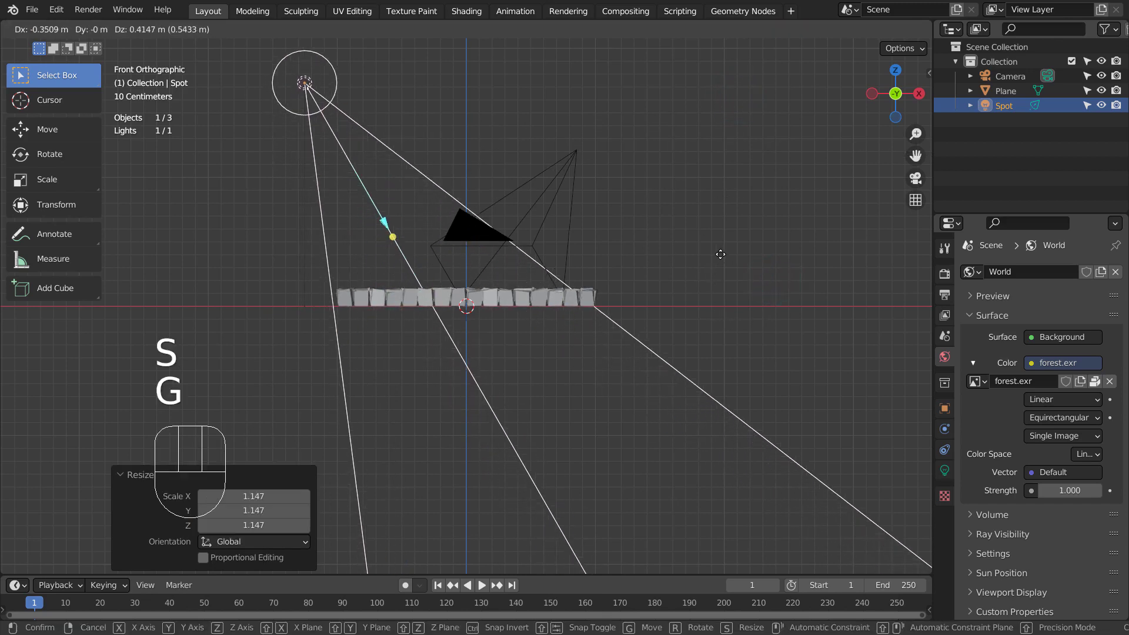
pyautogui.click(722, 233)
pyautogui.hotkey('shift', 'd')
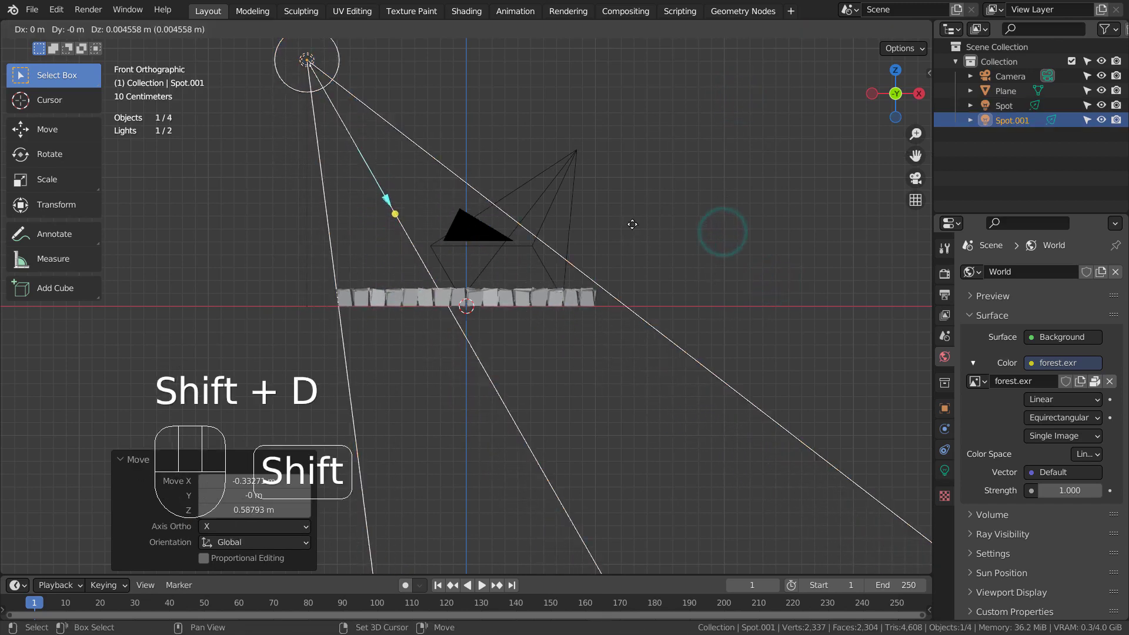
pyautogui.press('x')
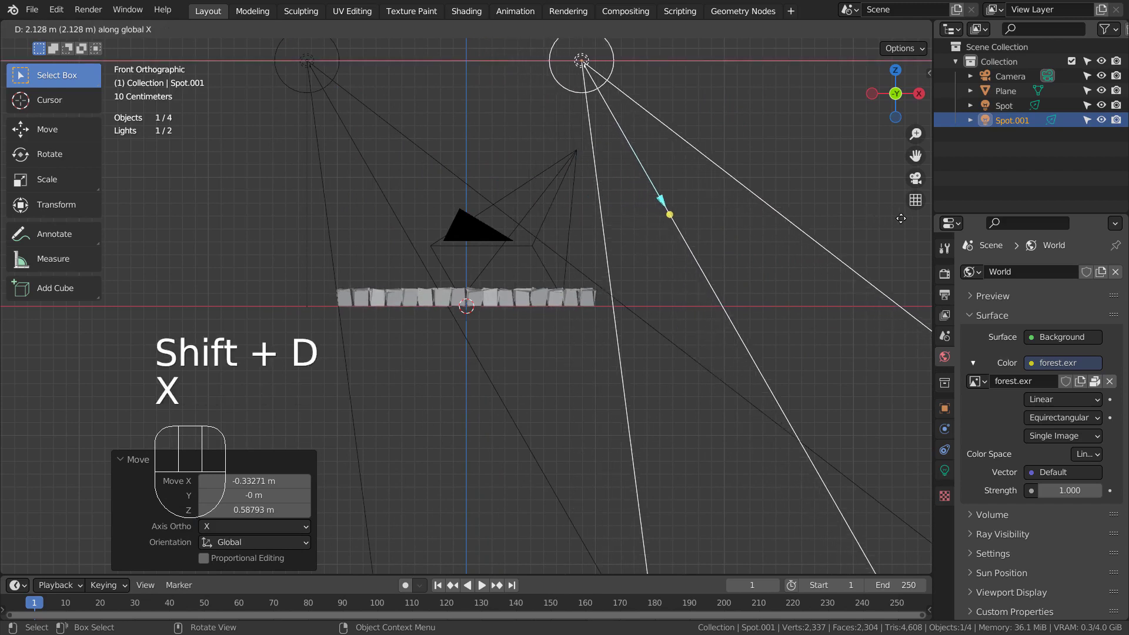
pyautogui.click(920, 219)
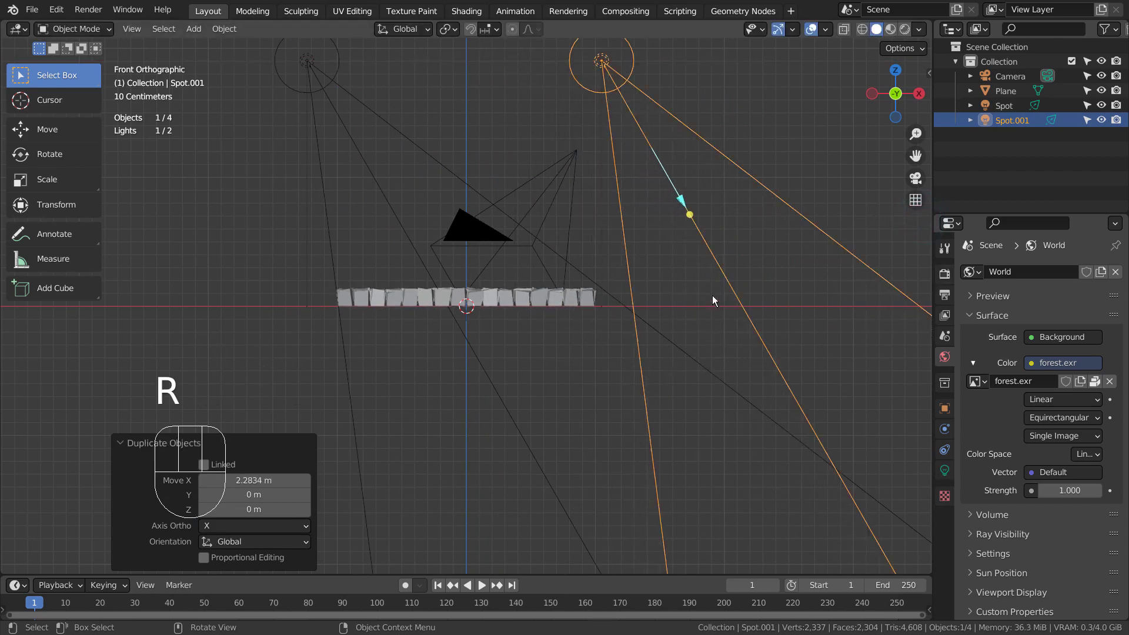
# Rotate the duplicated spot light 56.8° in the front view toward the blocks and shift it about 0.13 m in X and 0.10 m in Z
pyautogui.press('r')
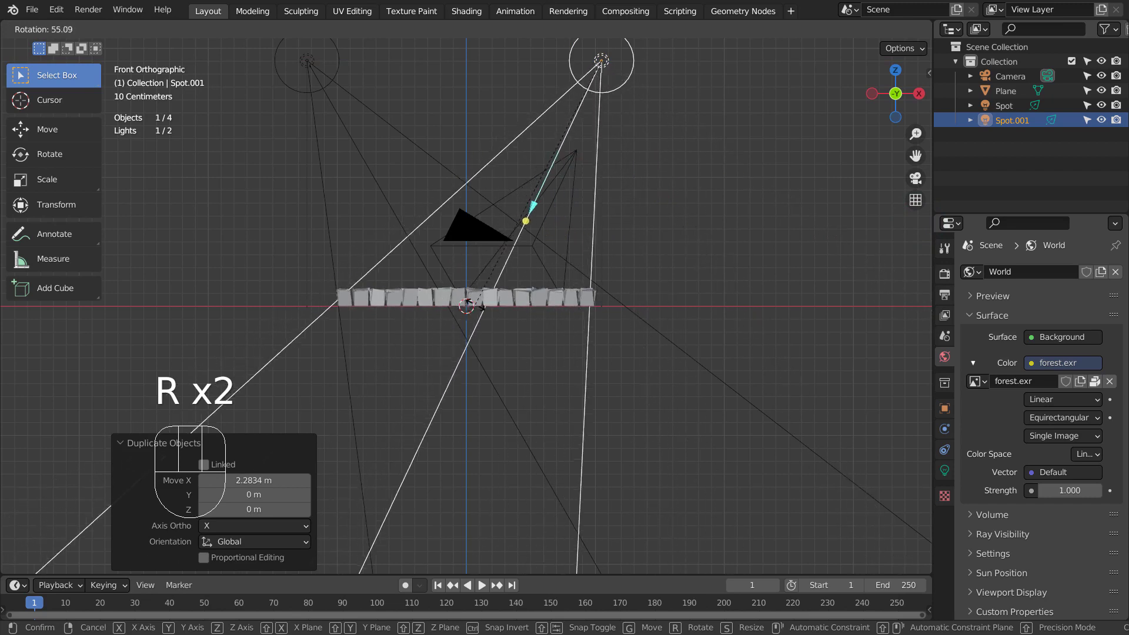
pyautogui.click(476, 286)
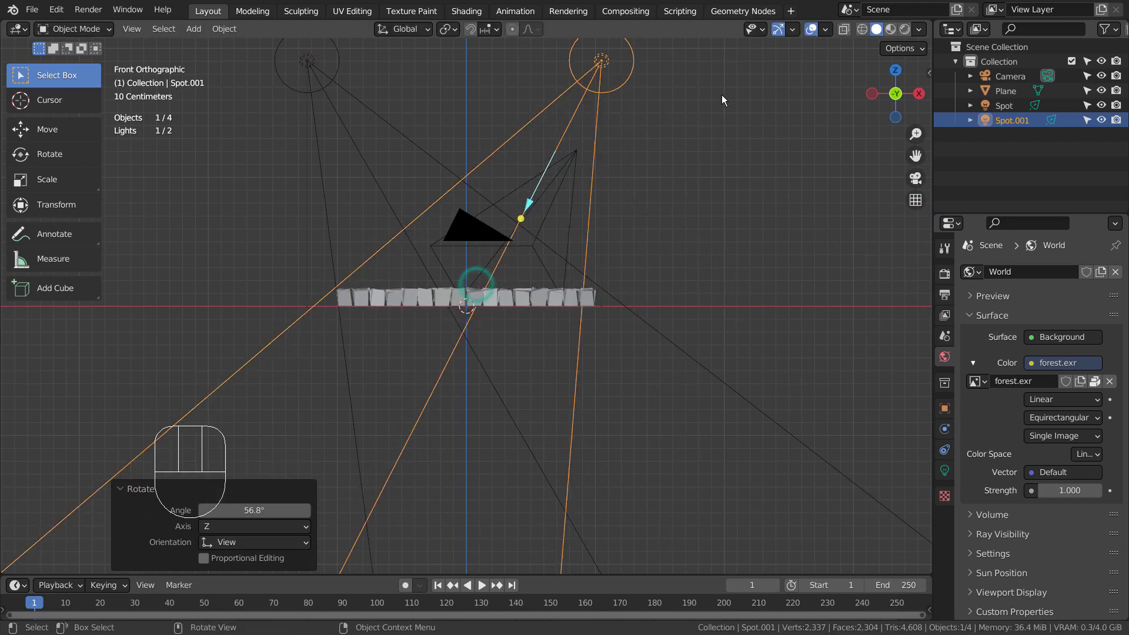
pyautogui.press('g')
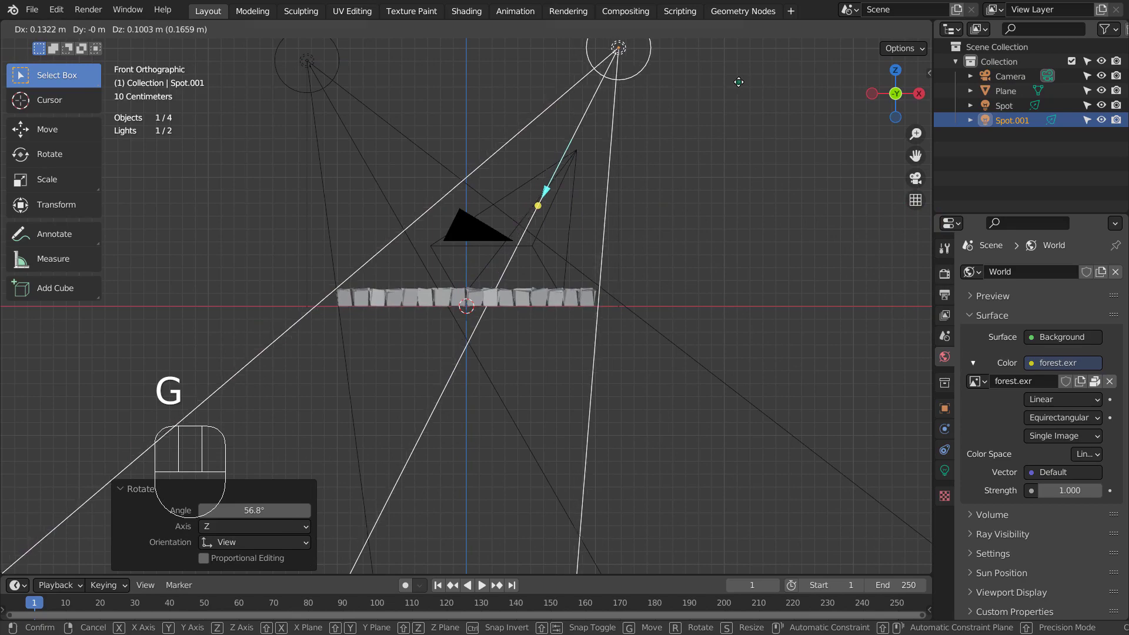
pyautogui.click(738, 82)
# Set the original spot light's color to pure blue with hue 0.662, saturation 1 and value 1
pyautogui.keyDown('alt'); pyautogui.moveTo(732, 220); pyautogui.dragTo(773, 280, button='middle'); pyautogui.keyUp('alt')
pyautogui.click(267, 98)
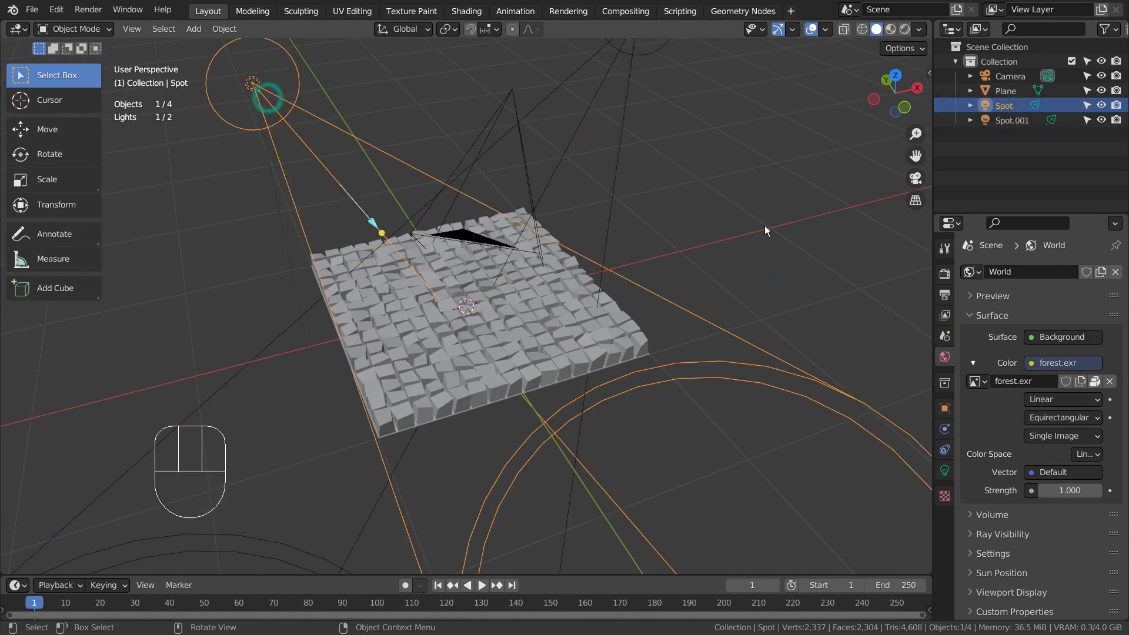
pyautogui.click(942, 471)
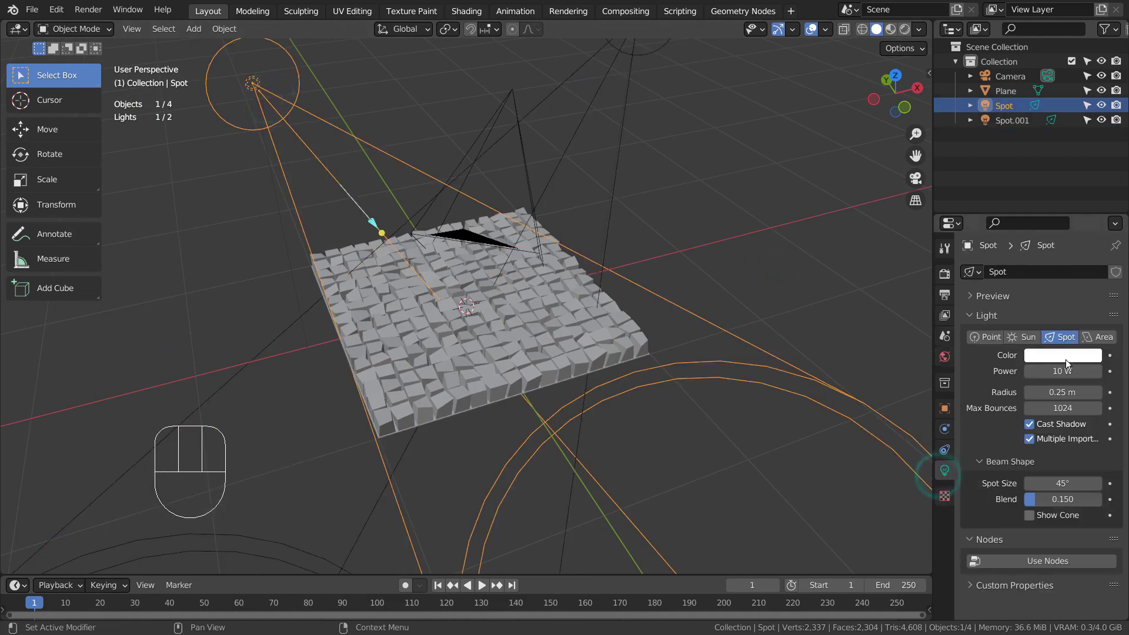
pyautogui.click(1065, 357)
pyautogui.click(1057, 176)
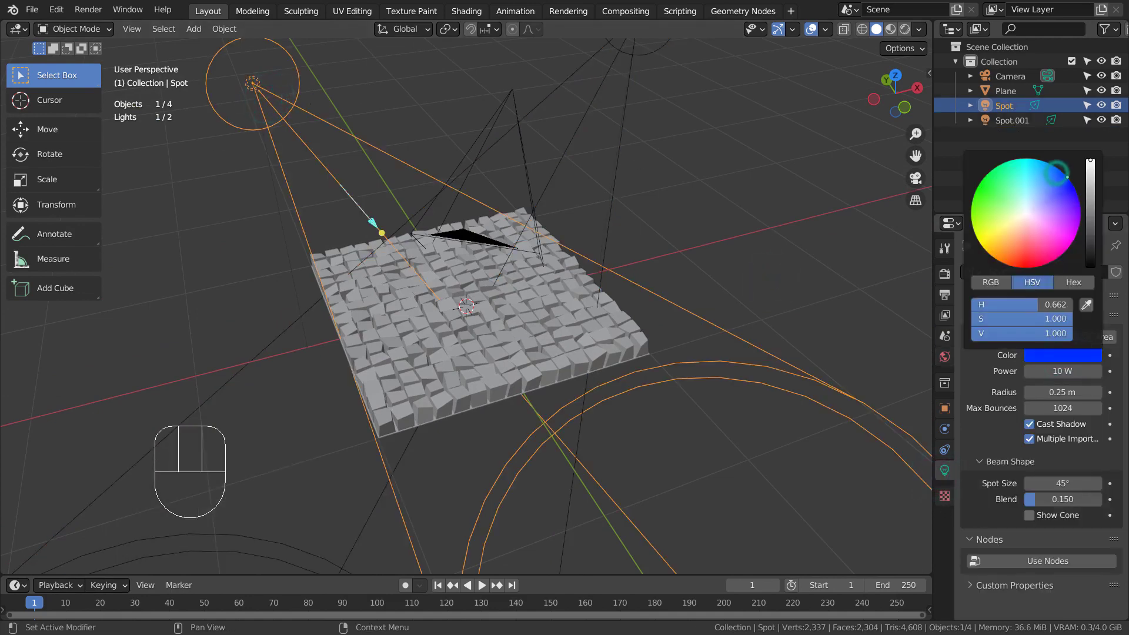
# Set the duplicated spot light's color to pure red and deselect it
pyautogui.click(602, 90)
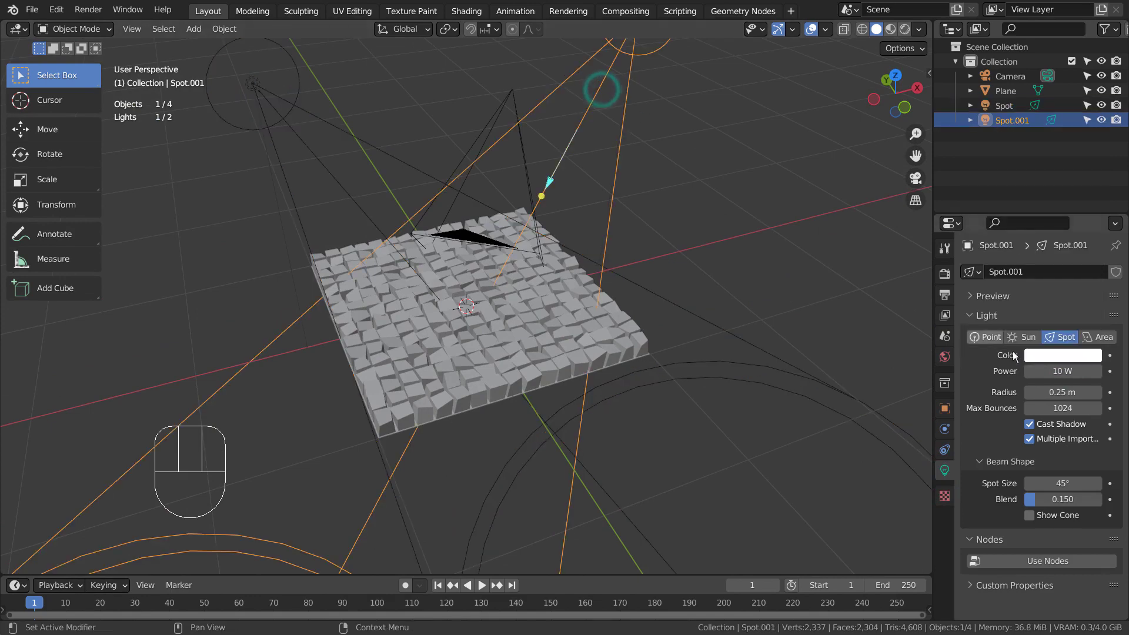
pyautogui.click(1048, 356)
pyautogui.click(1035, 258)
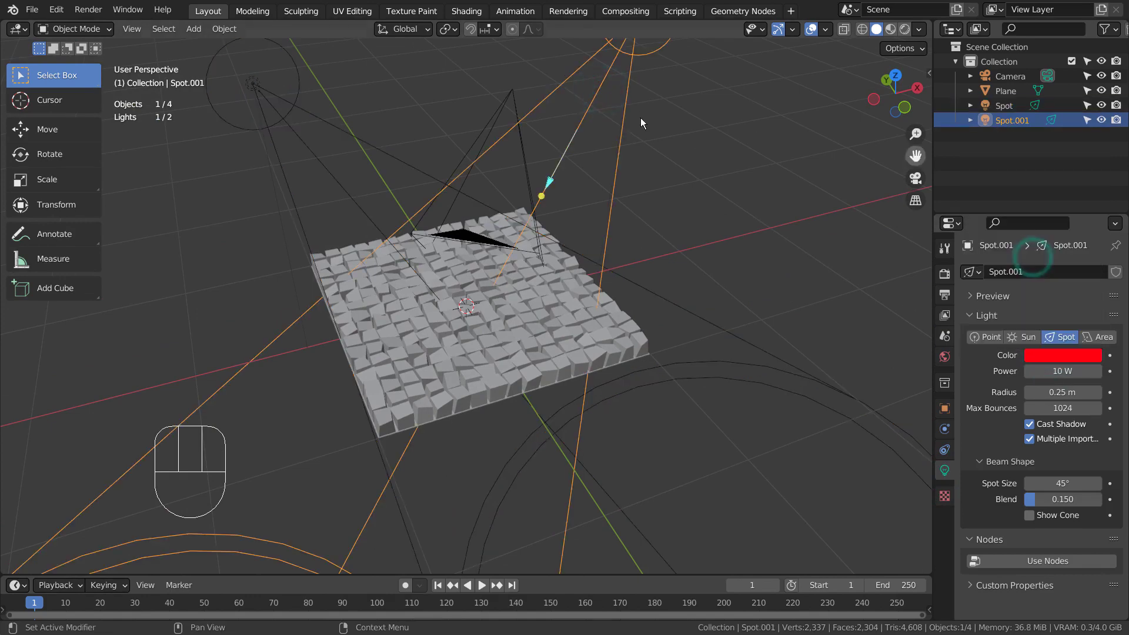
pyautogui.click(742, 196)
# Switch the viewport to rendered shading and view the blocks through the camera
pyautogui.keyDown('alt'); pyautogui.moveTo(763, 289); pyautogui.dragTo(718, 248, button='middle'); pyautogui.keyUp('alt')
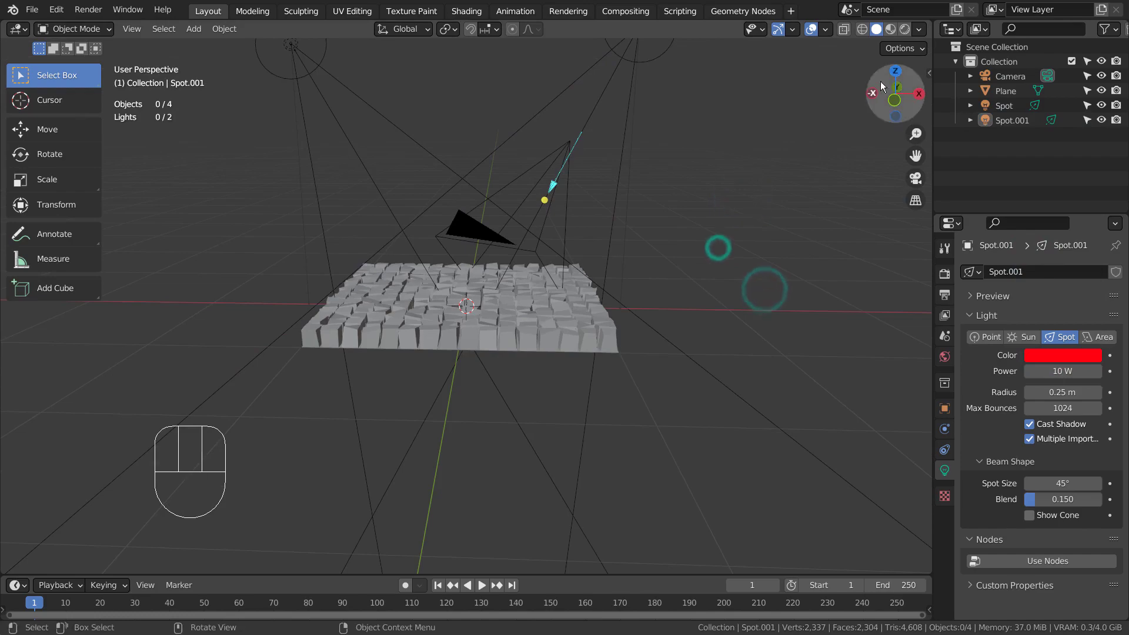
pyautogui.click(905, 27)
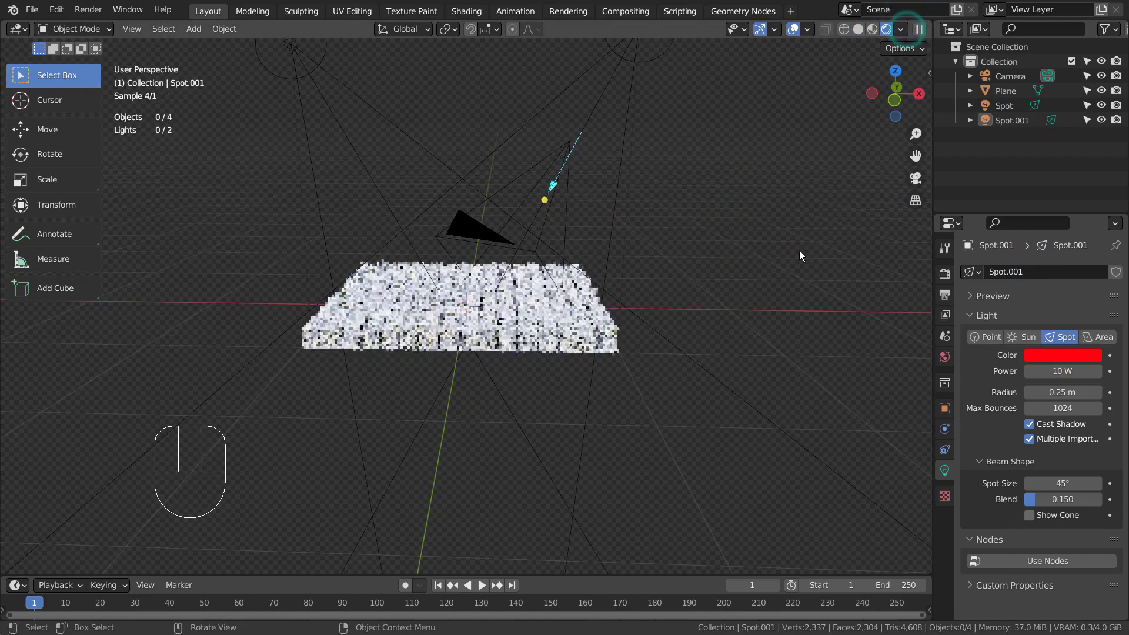
pyautogui.moveTo(665, 294)
pyautogui.keyDown('alt'); pyautogui.mouseDown(button='middle')
pyautogui.moveTo(689, 345)
pyautogui.moveTo(662, 351)
pyautogui.mouseUp(button='middle'); pyautogui.keyUp('alt')
pyautogui.press('KP_0')
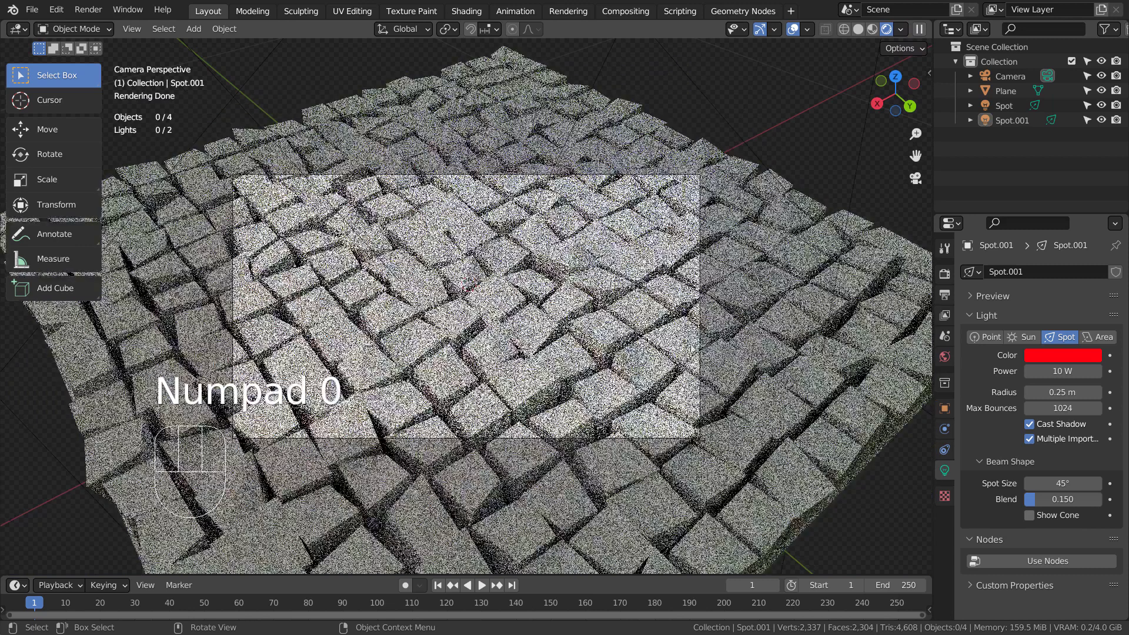
# Set the red spot light's power to 555 W
pyautogui.click(1062, 371)
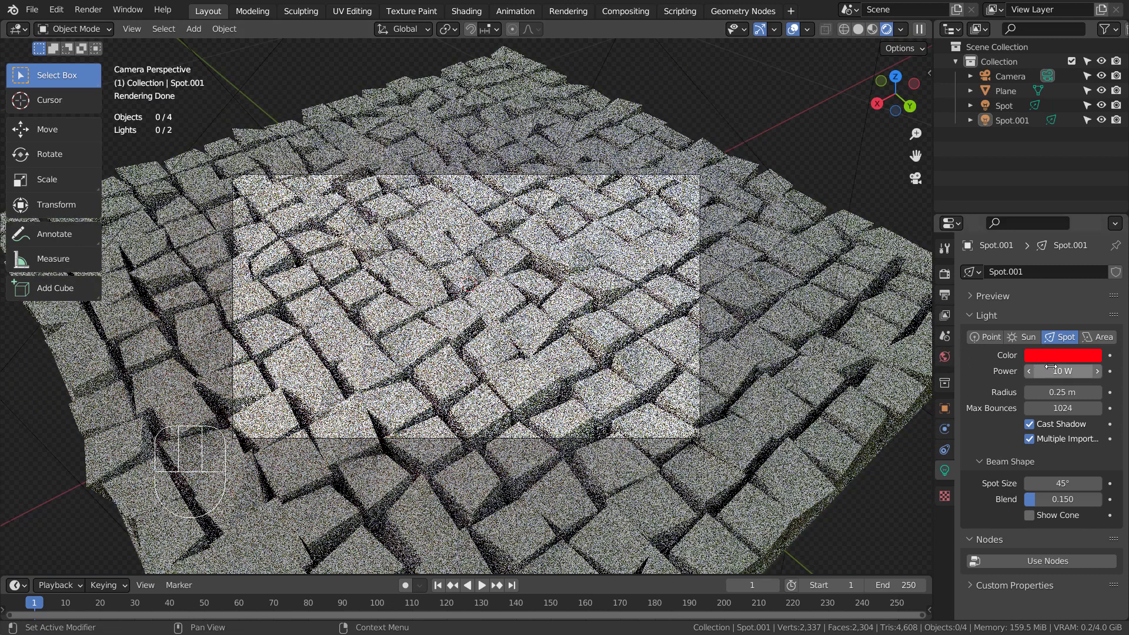
pyautogui.write('55')
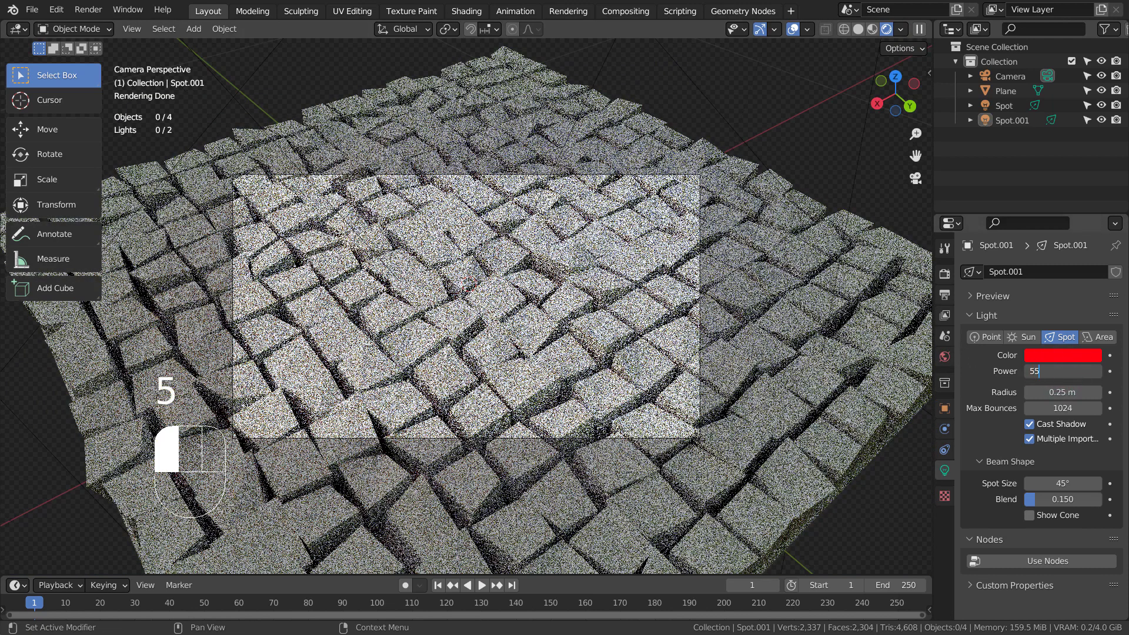
pyautogui.write('5')
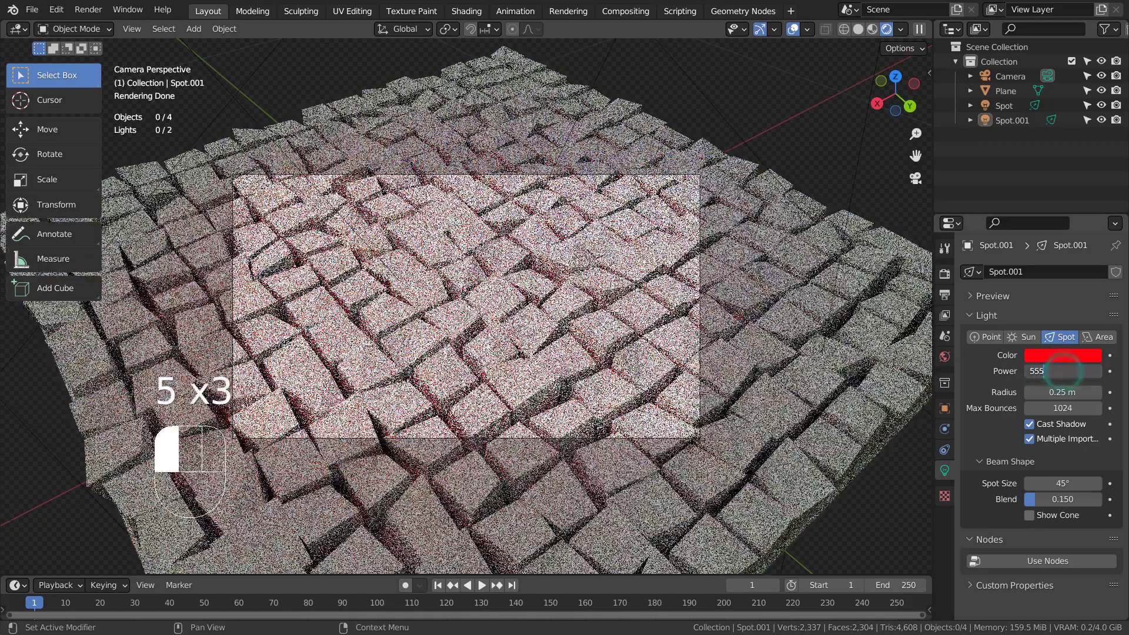
pyautogui.press('Return')
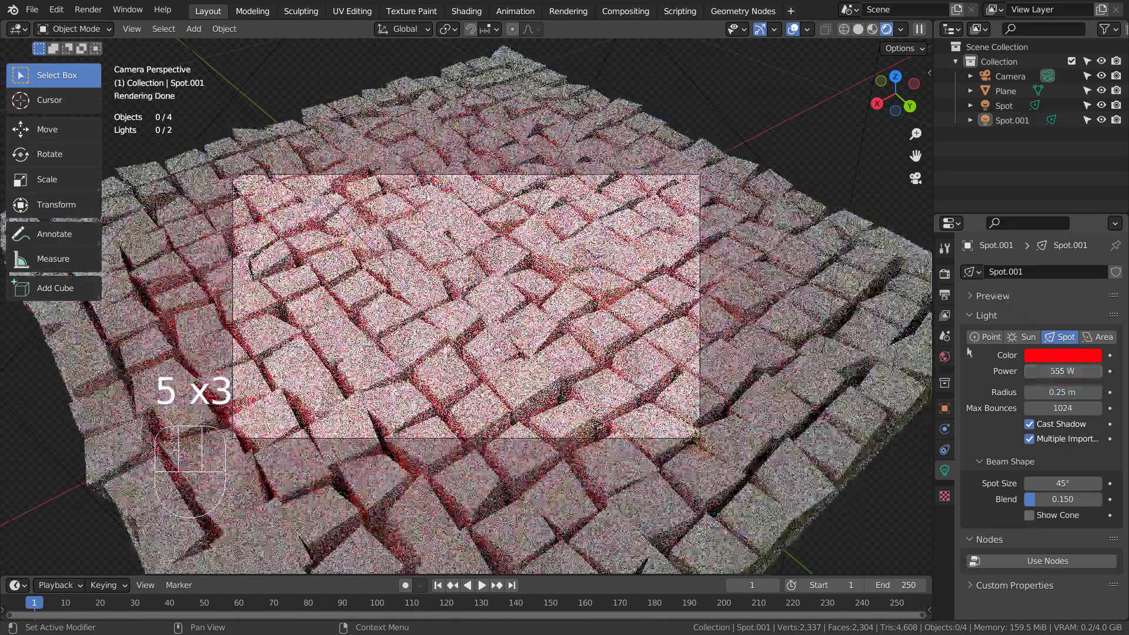
# Try a world background strength of 0 and set it to 0.3 instead
pyautogui.click(938, 357)
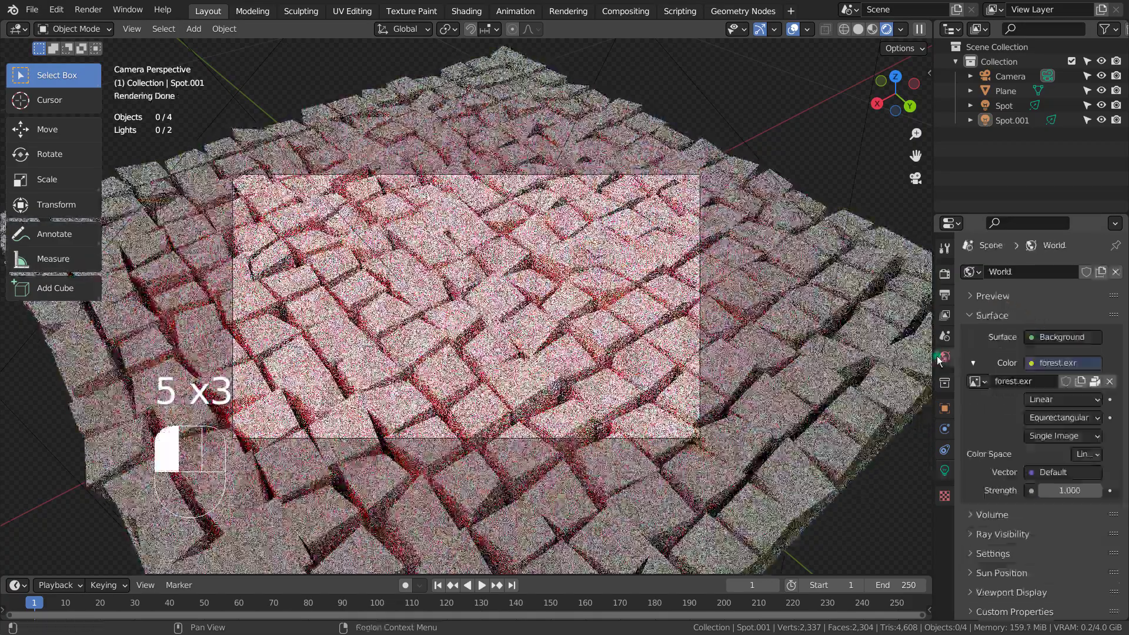
pyautogui.click(1065, 488)
pyautogui.write('0')
pyautogui.press('Return')
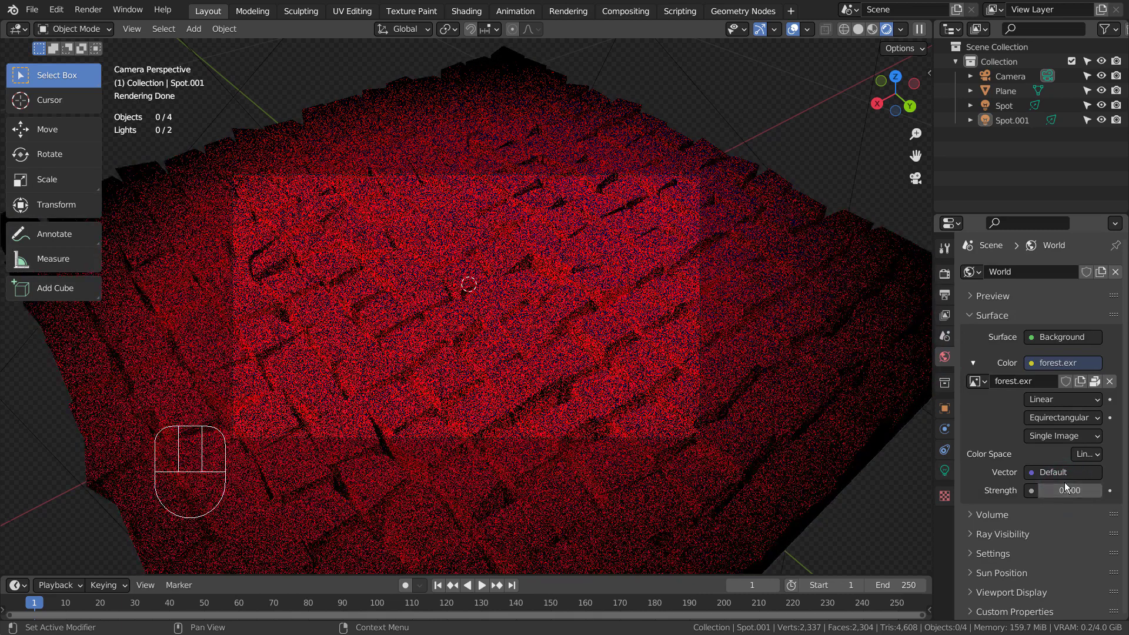
pyautogui.click(1065, 489)
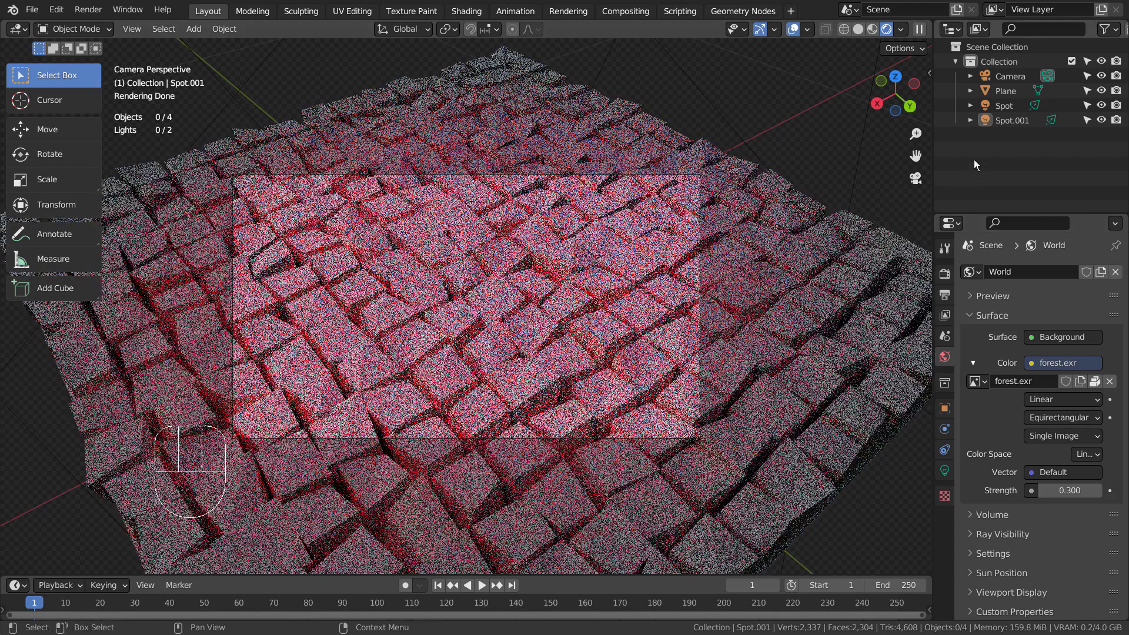
# Set the blue spot light's power to 555 W
pyautogui.click(1001, 106)
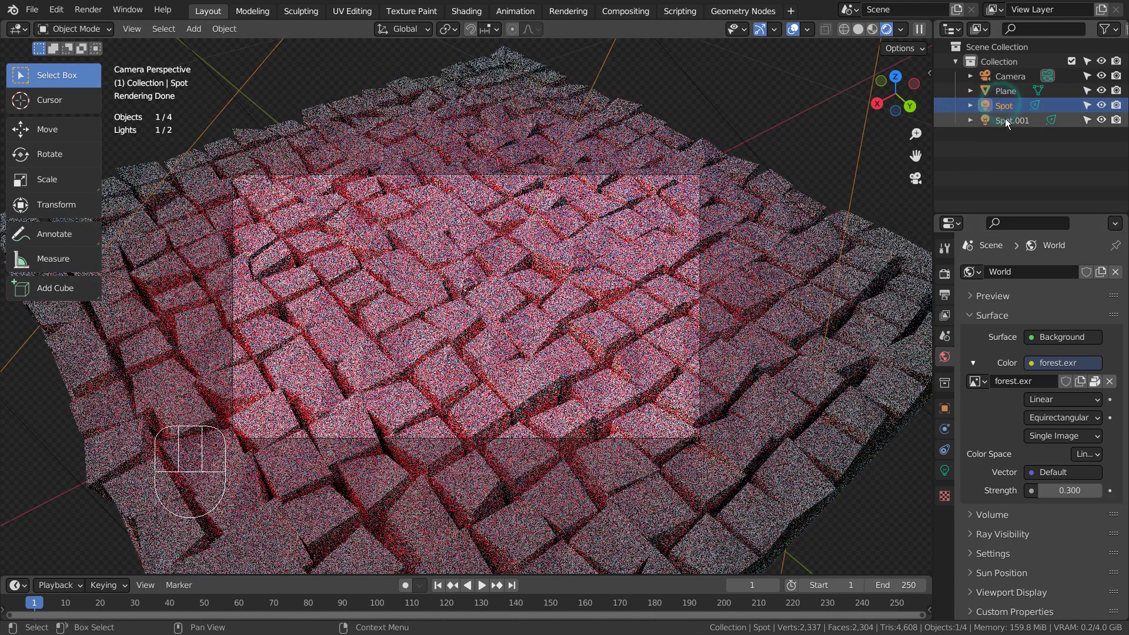
pyautogui.click(1007, 121)
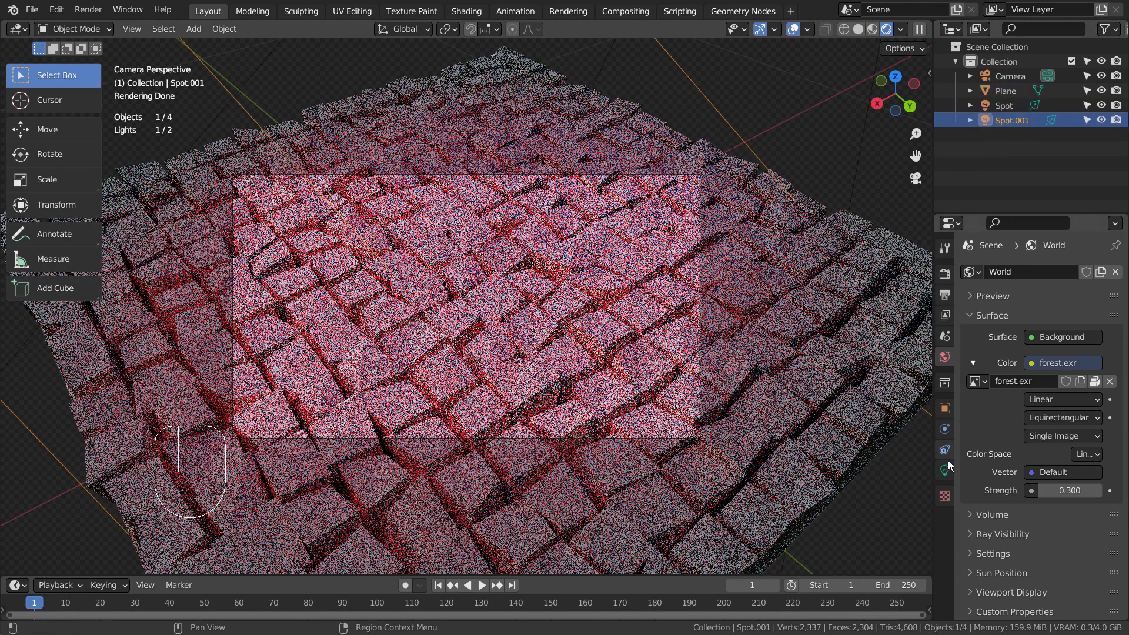
pyautogui.click(945, 470)
pyautogui.click(1005, 106)
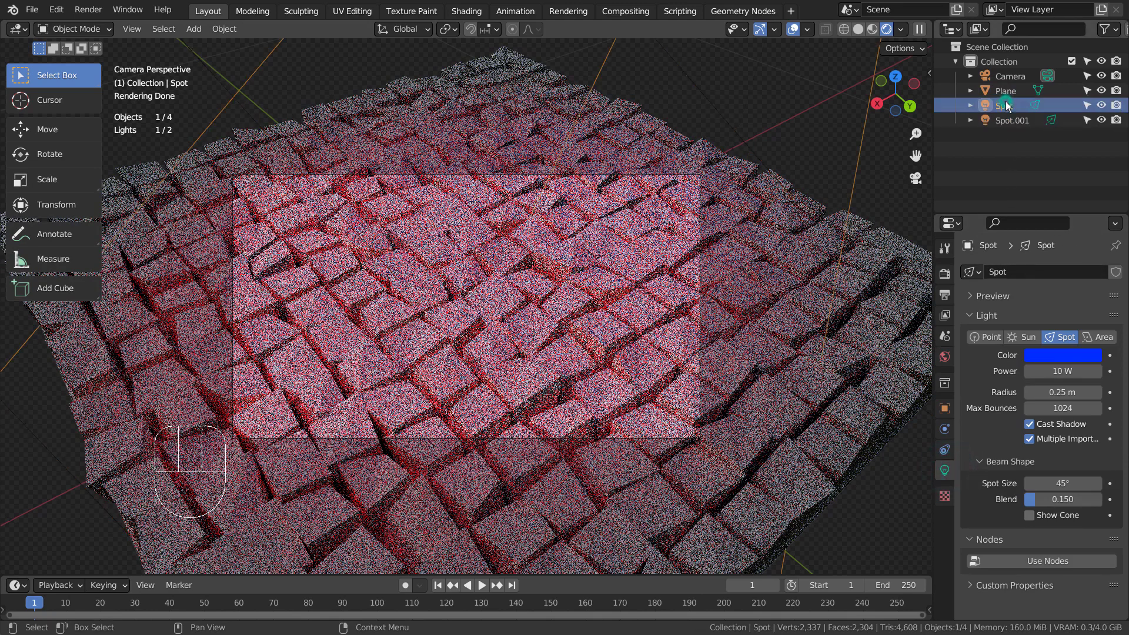
pyautogui.click(1051, 366)
pyautogui.write('555')
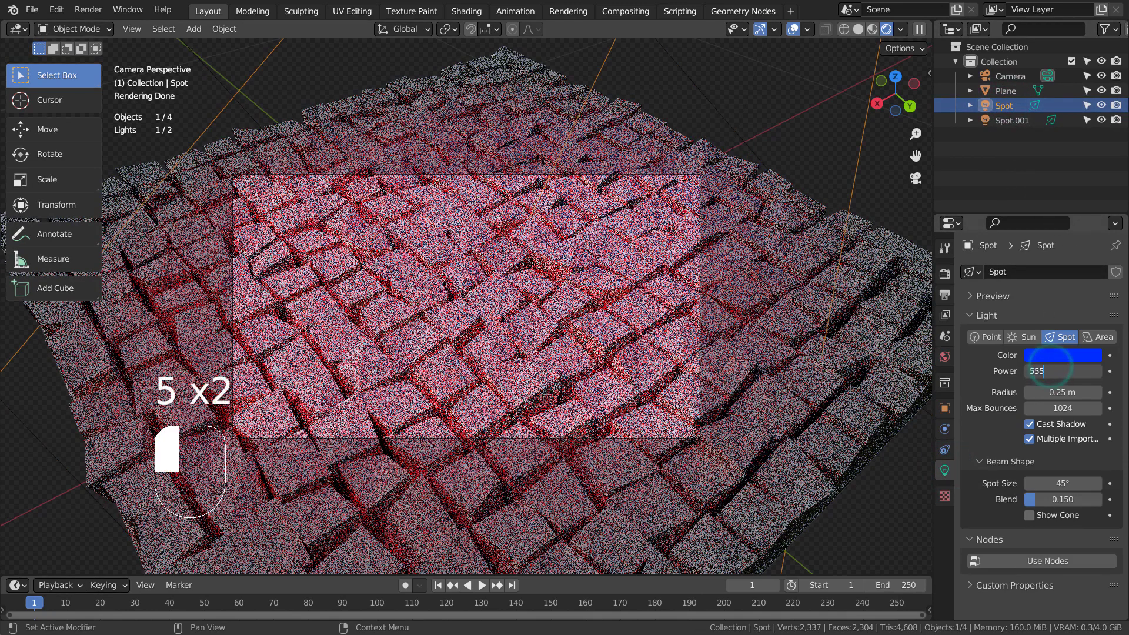
pyautogui.press('Return')
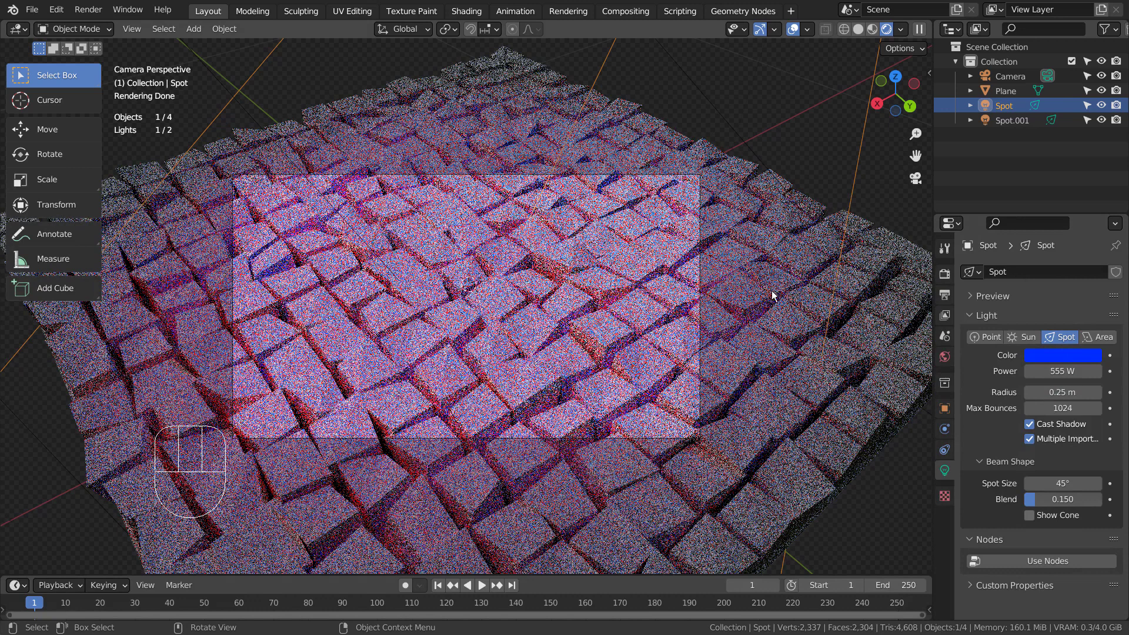
# In the front view, move the blue spot light about -0.38 m in X and -1.44 m in Z and rotate it about -28° toward the blocks
pyautogui.press('KP_1')
pyautogui.scroll(-8, 771, 290)
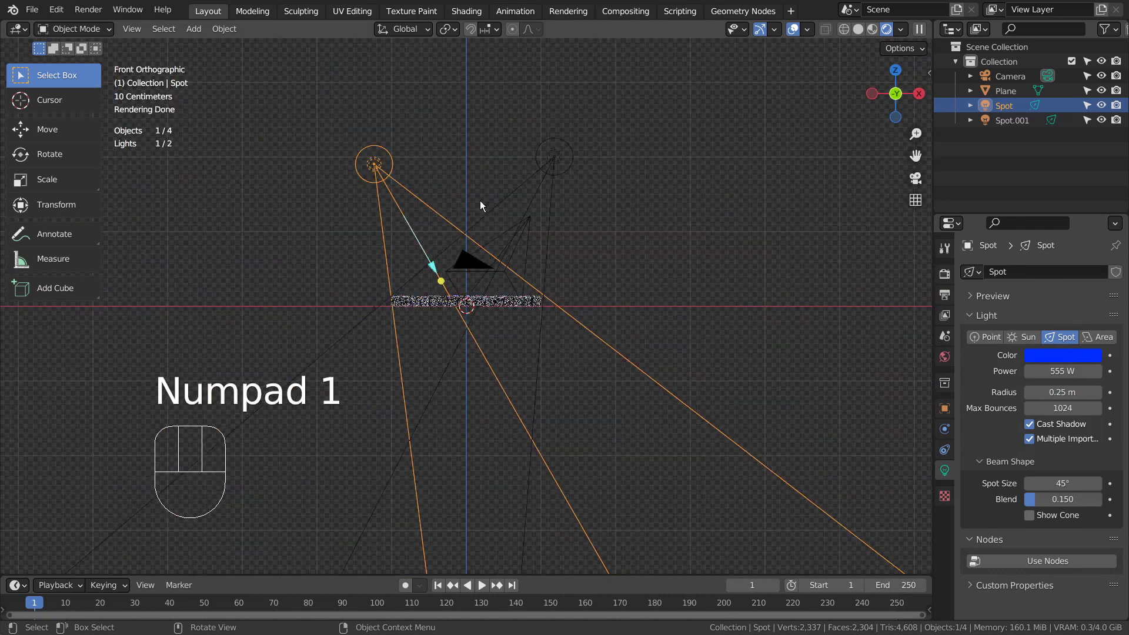
pyautogui.press('g')
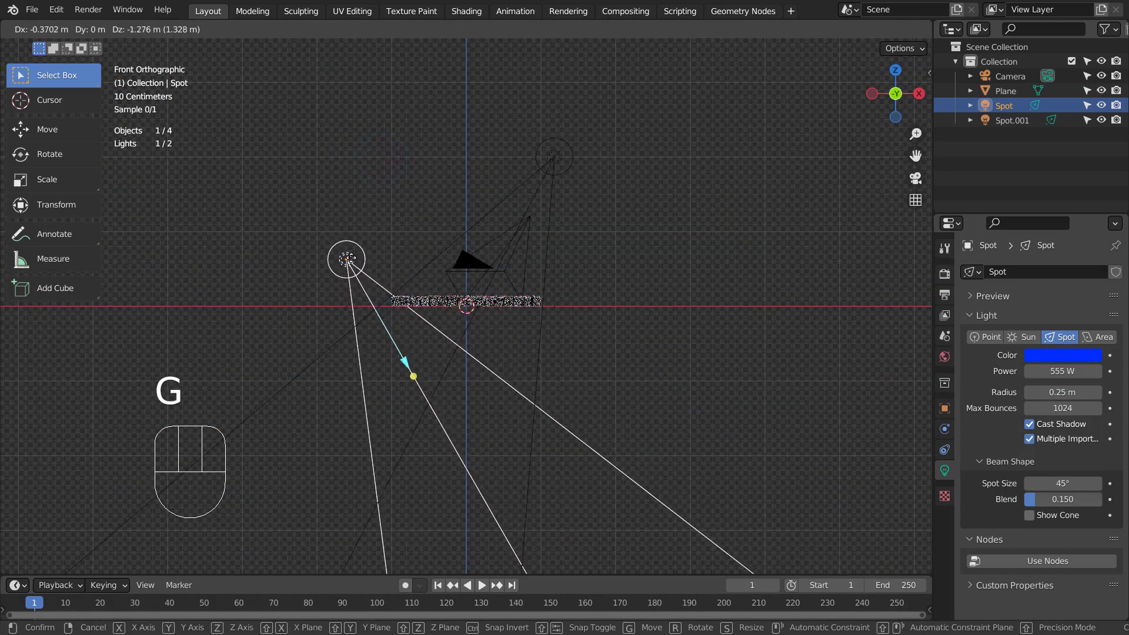
pyautogui.click(368, 277)
pyautogui.press('r')
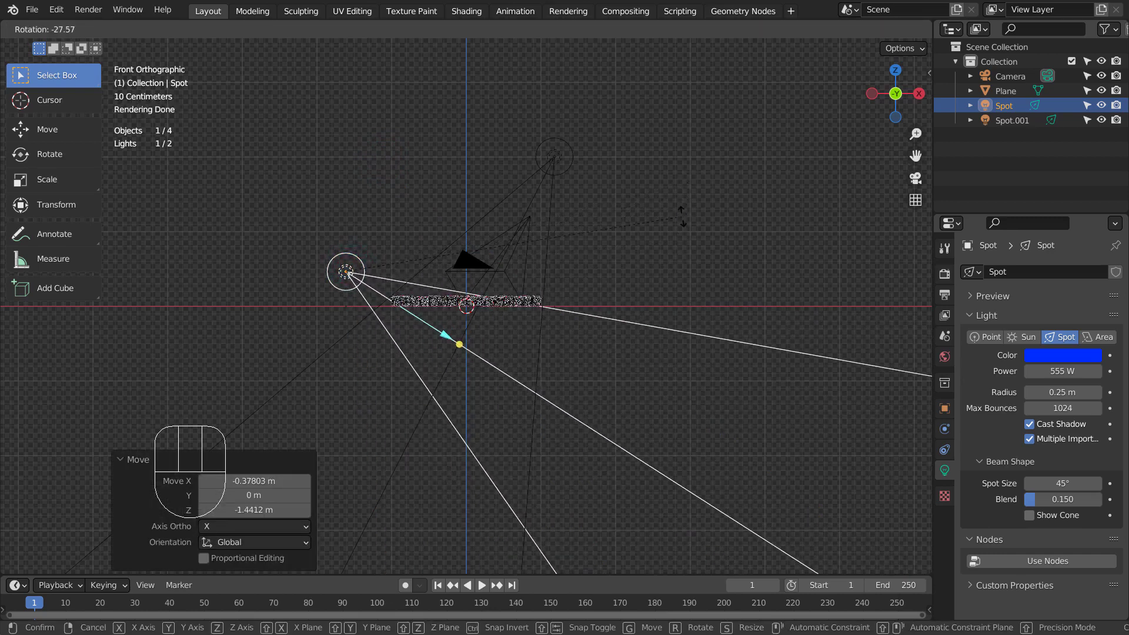
pyautogui.click(682, 210)
# Move the red spot light about 0.72 m in X and -1.11 m in Z, rotate it 22.2°, and return to the camera view
pyautogui.click(551, 168)
pyautogui.press('g')
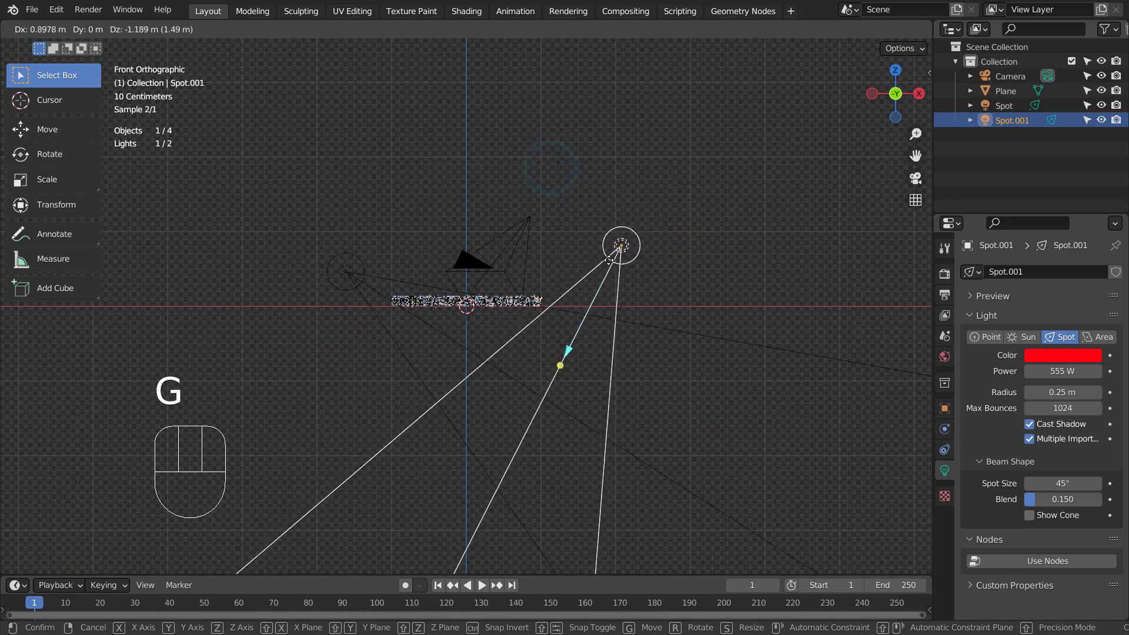
pyautogui.click(621, 281)
pyautogui.press('r')
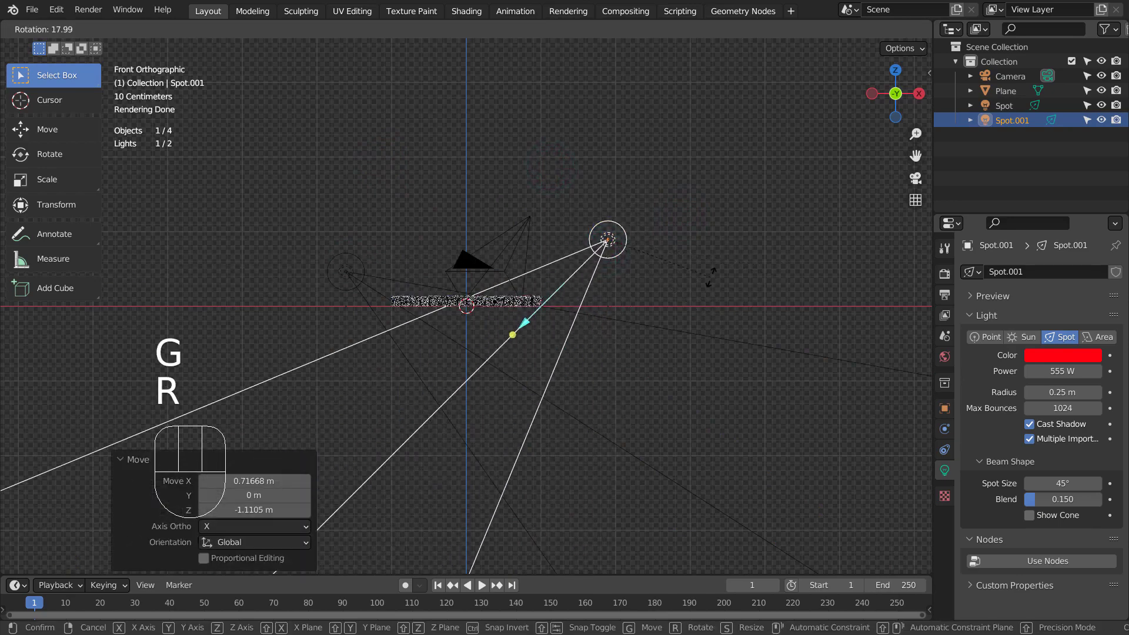
pyautogui.click(710, 287)
pyautogui.press('KP_0')
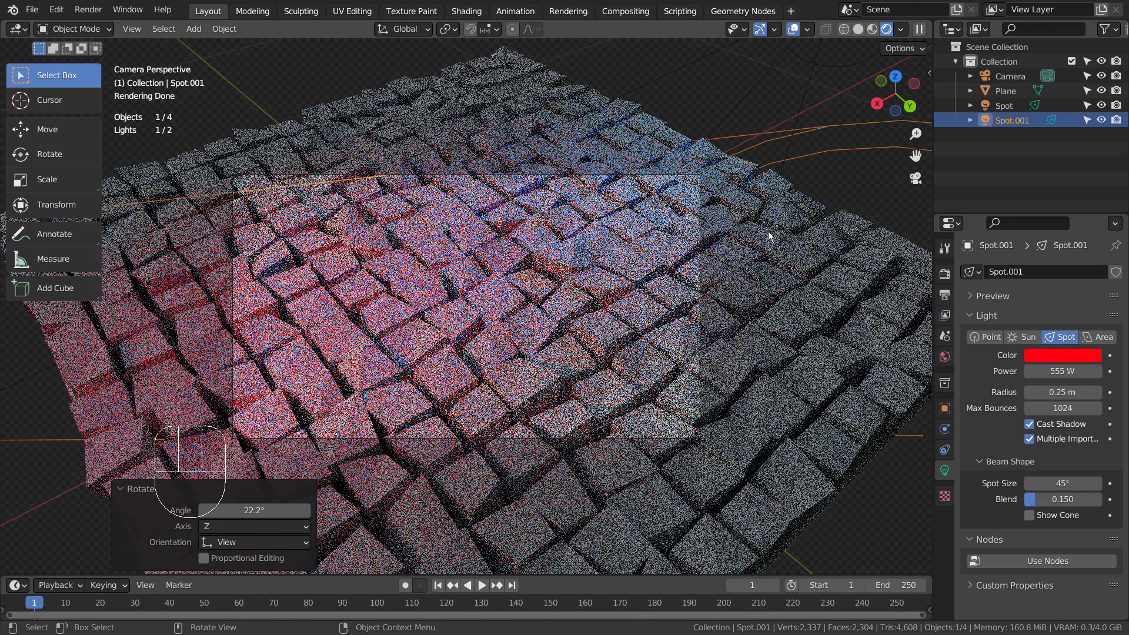
# Disable the viewport and render noise thresholds, and set render samples to 16 and viewport samples to 6
pyautogui.click(944, 274)
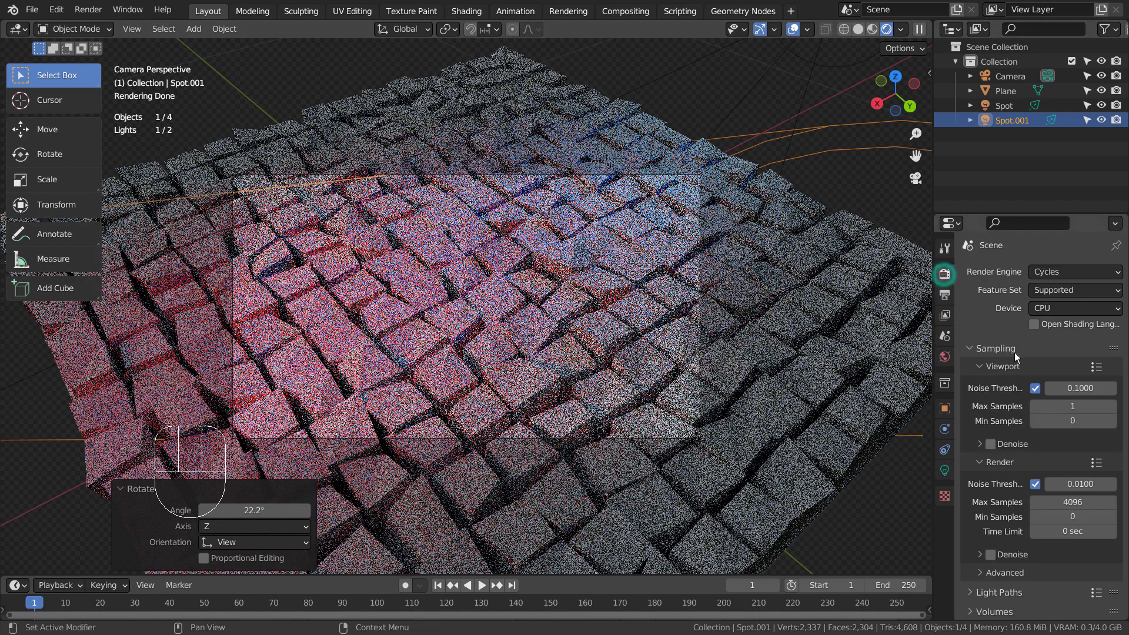
pyautogui.click(1035, 388)
pyautogui.click(1035, 468)
pyautogui.click(1052, 486)
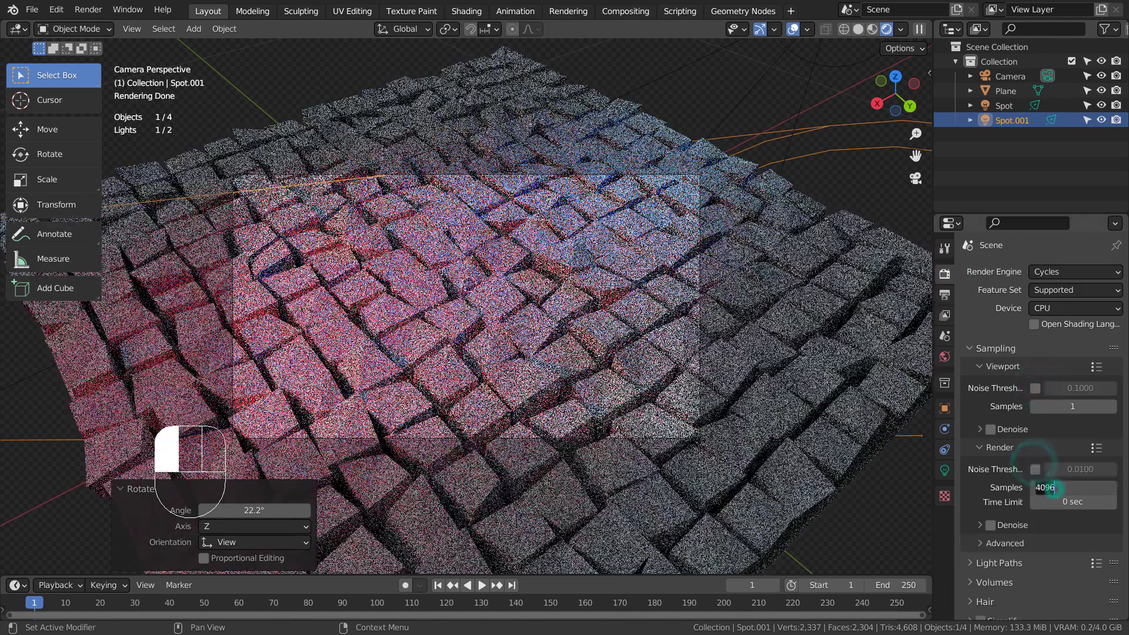
pyautogui.press('Return')
pyautogui.click(1059, 406)
pyautogui.write('6')
pyautogui.press('Return')
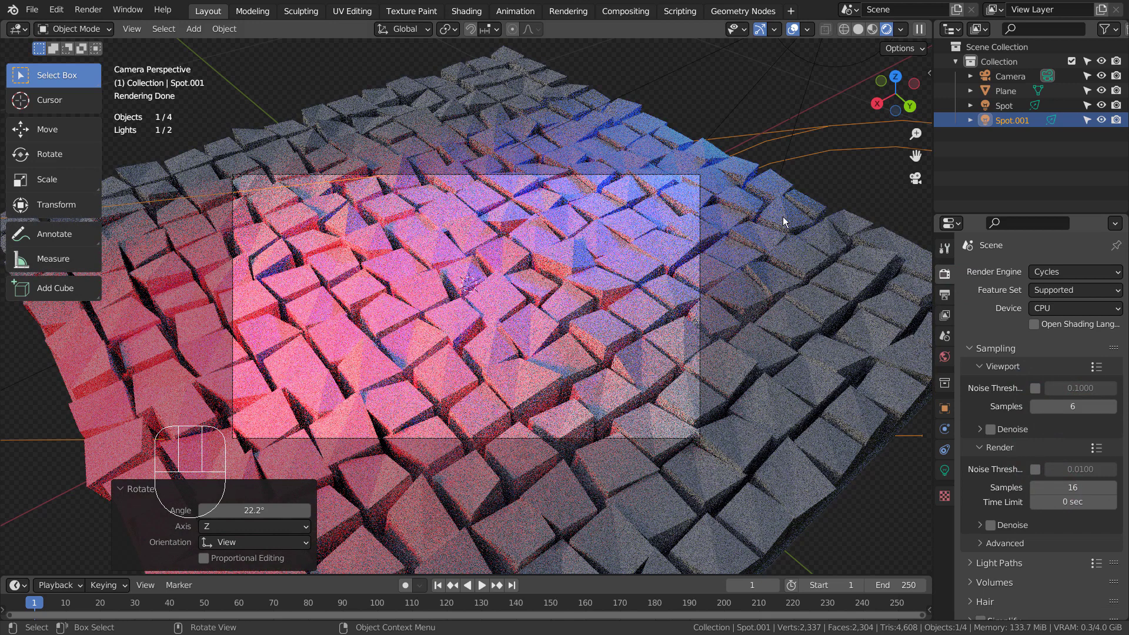
# In the top view with solid shading, duplicate the red spot light about -1.87 m in X and 2.35 m in Y and rotate it -89.4°
pyautogui.press('KP_7')
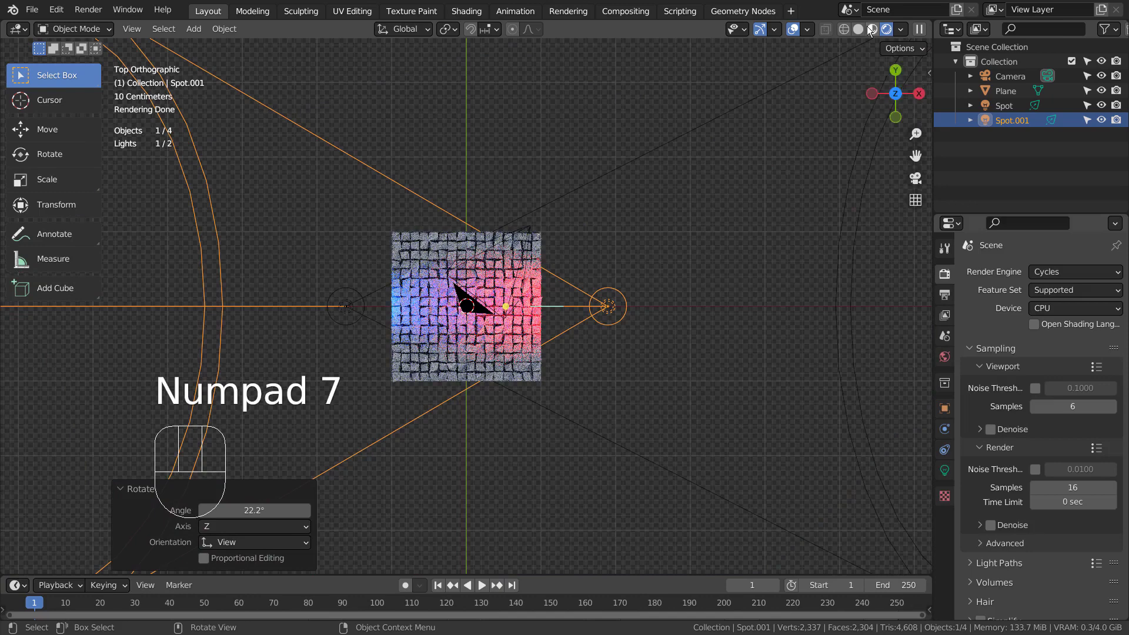
pyautogui.click(860, 30)
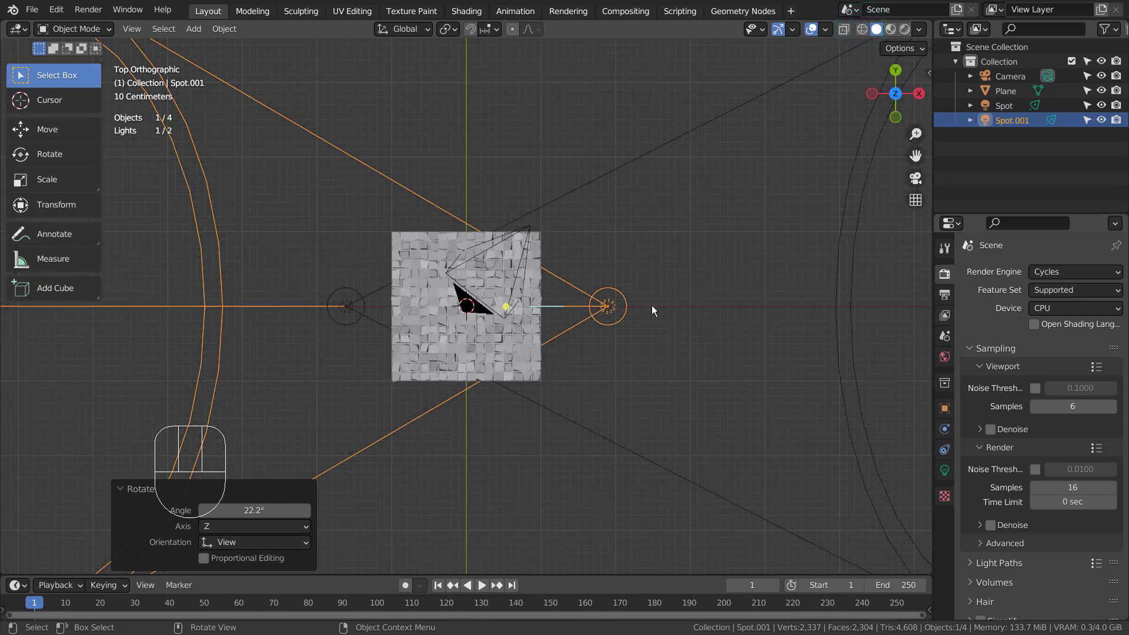
pyautogui.hotkey('shift', 'd')
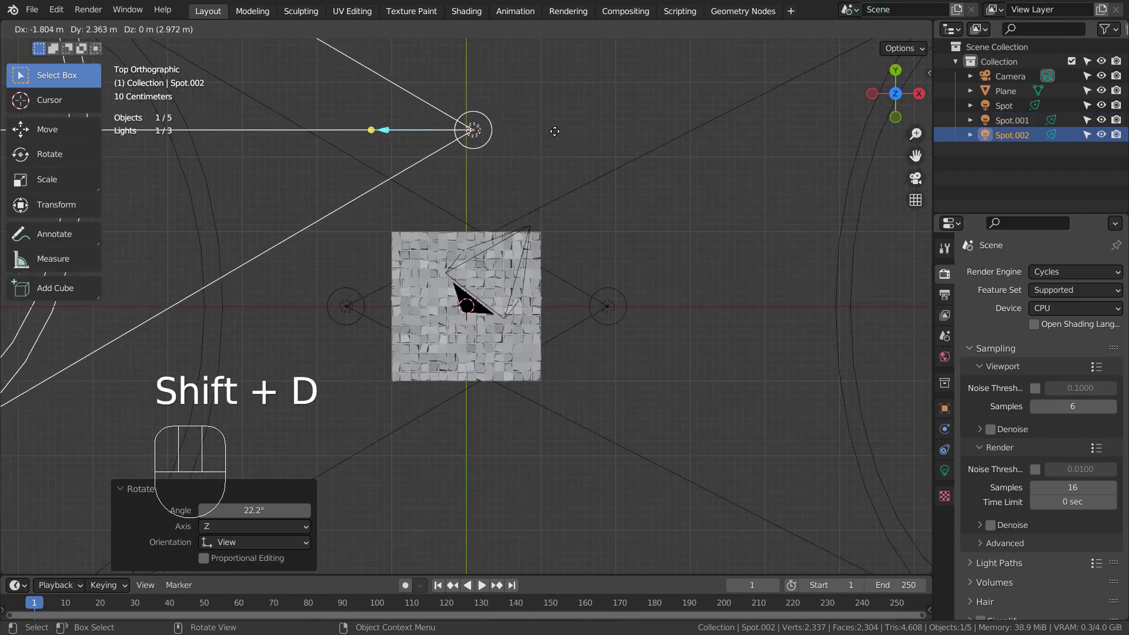
pyautogui.click(551, 131)
pyautogui.press('r')
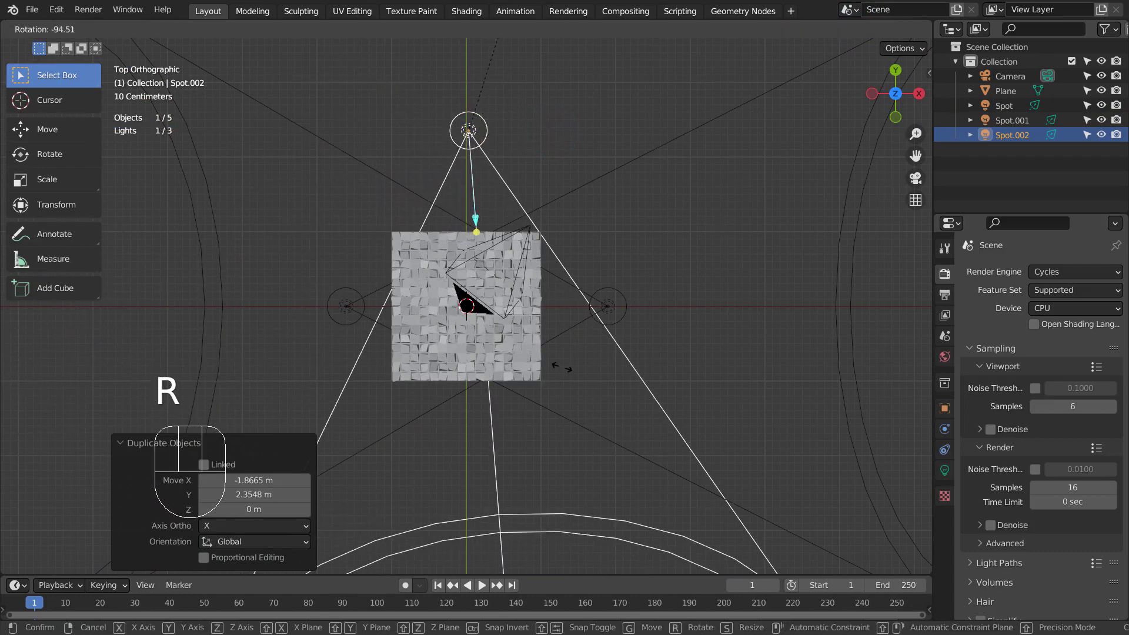
pyautogui.click(561, 440)
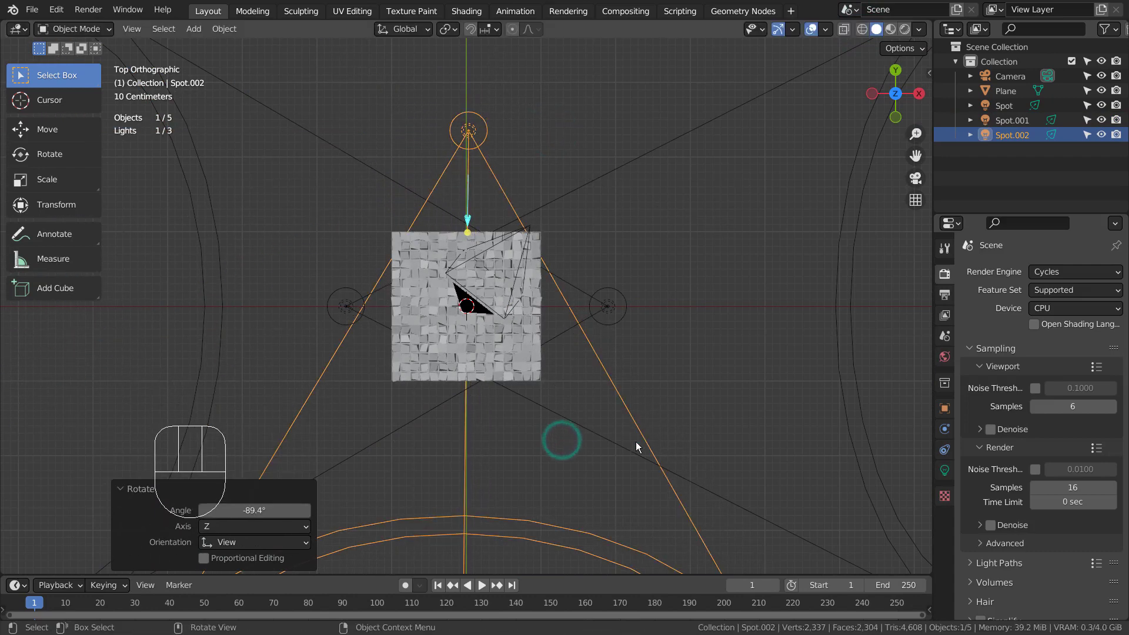
# In the right view, rotate the duplicated spot light about 1.69° so it aims at the blocks
pyautogui.press('KP_1')
pyautogui.press('KP_2')
pyautogui.press('KP_1')
pyautogui.press('KP_3')
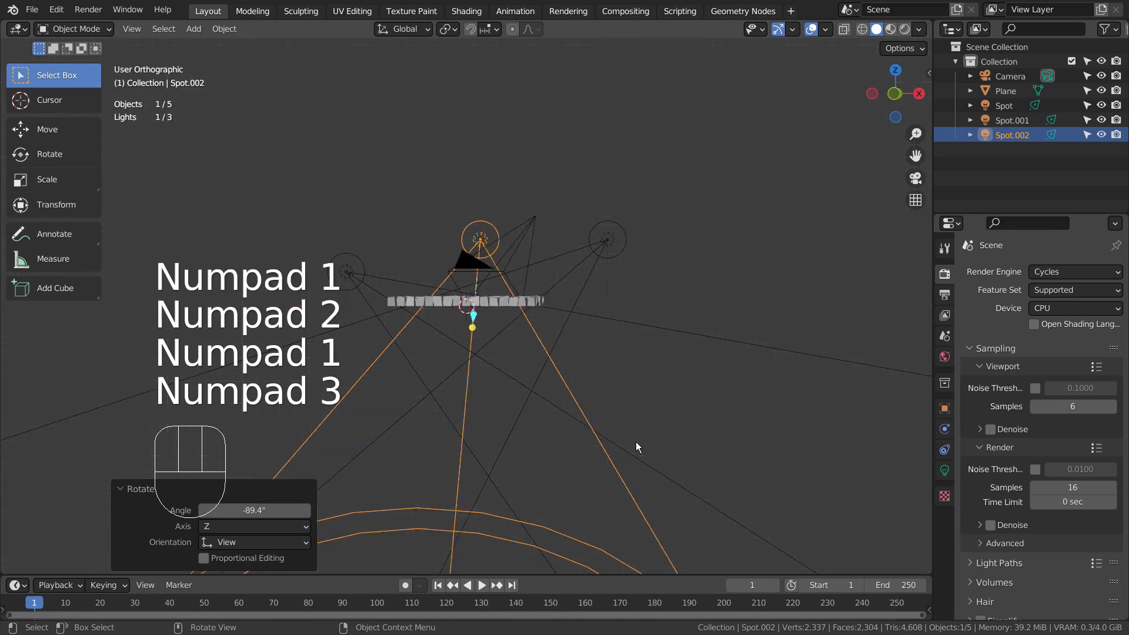
pyautogui.press('r')
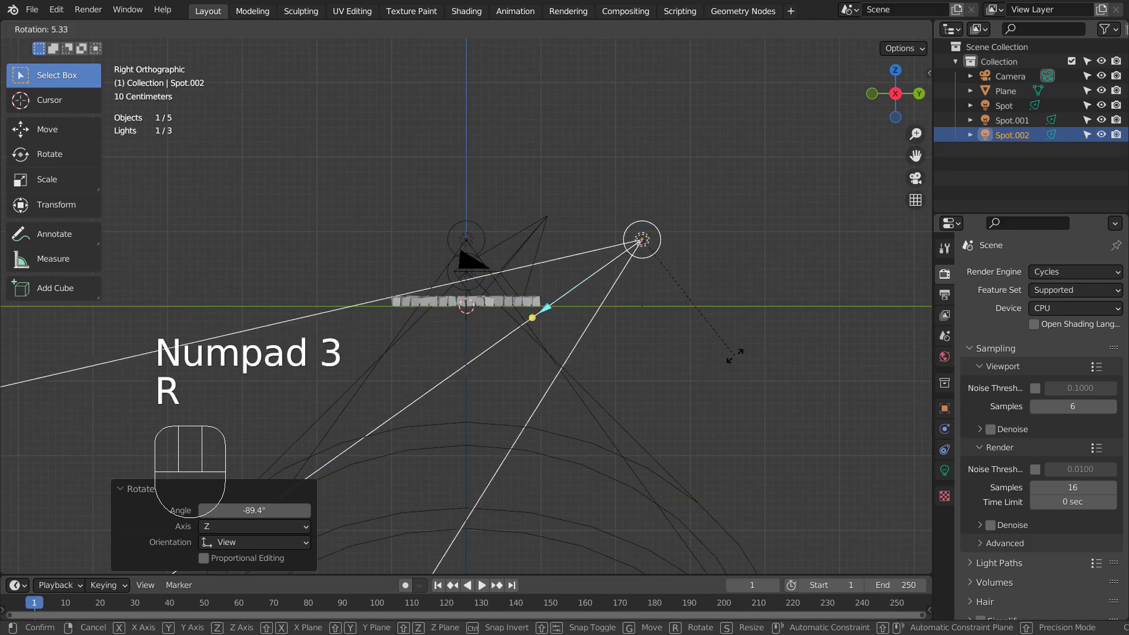
pyautogui.click(734, 342)
# Duplicate that spot light about -4.39 m in Y and -0.09 m in Z, and rotate the copy about -105° toward the blocks
pyautogui.hotkey('shift', 'd')
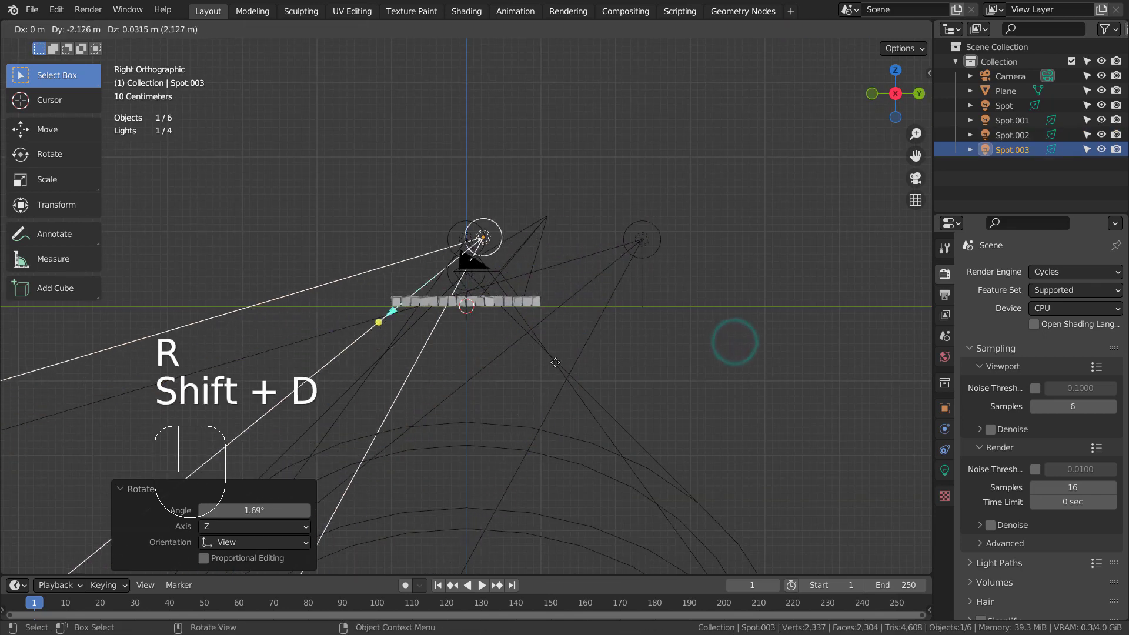
pyautogui.click(435, 370)
pyautogui.press('r')
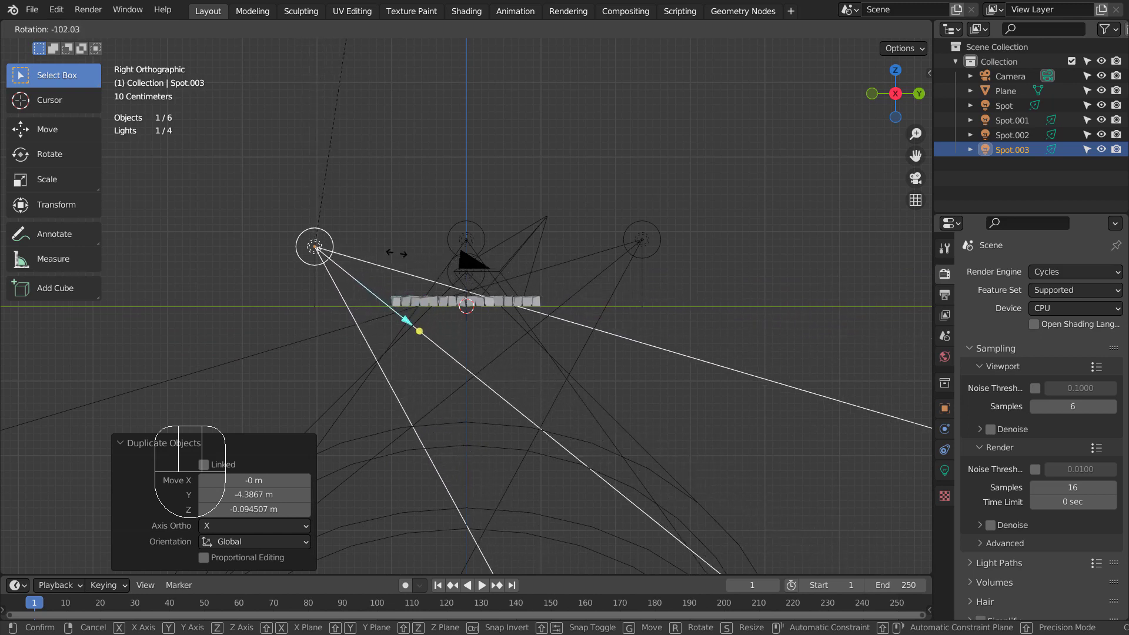
pyautogui.click(366, 295)
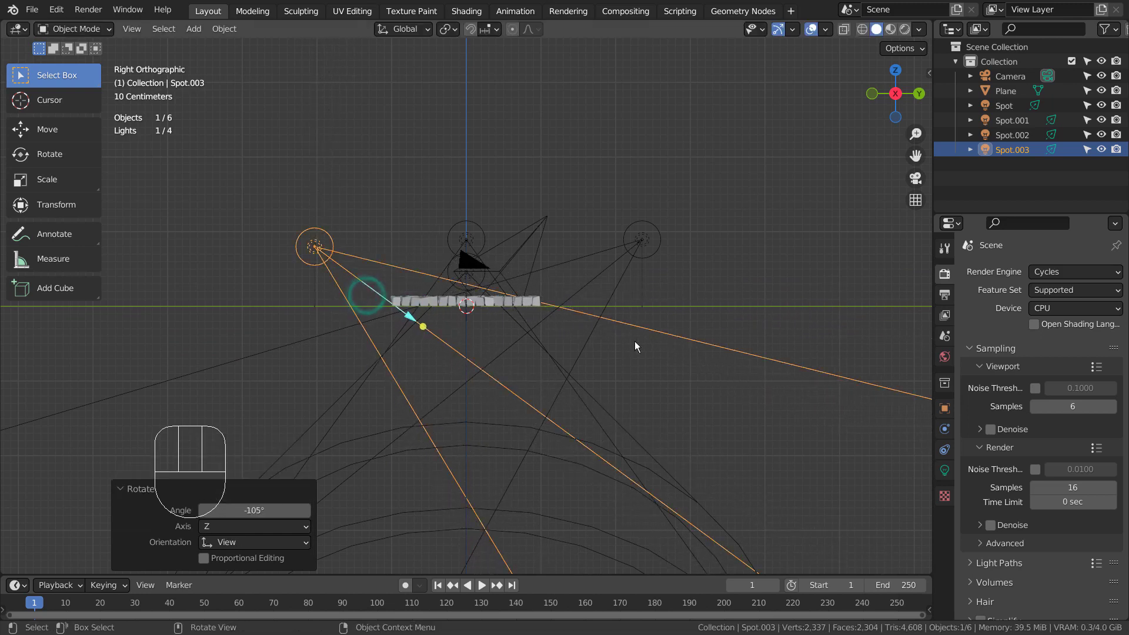
# Show the camera view in rendered shading and change the Spot.003 light's color to yellow, hue about 0.187
pyautogui.click(641, 229)
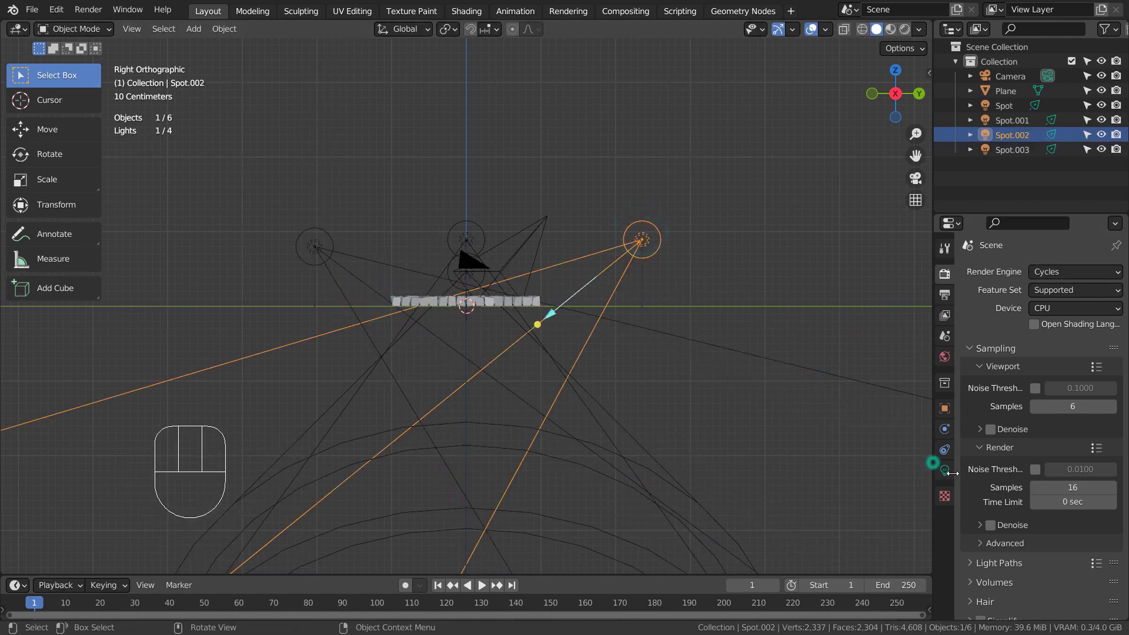
pyautogui.press('KP_0')
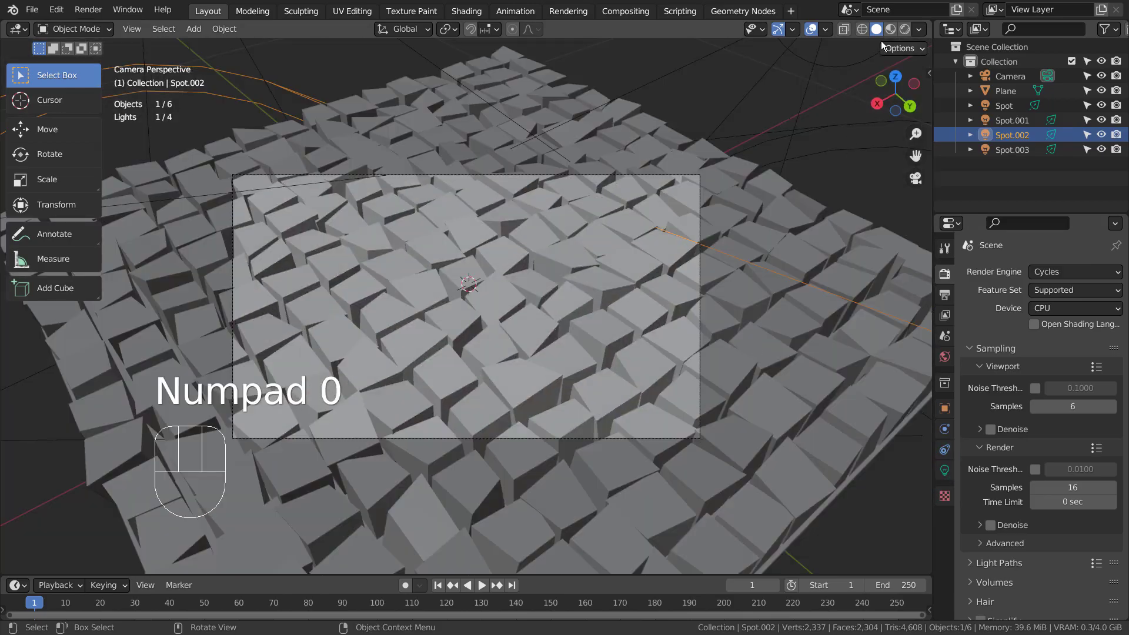
pyautogui.click(909, 30)
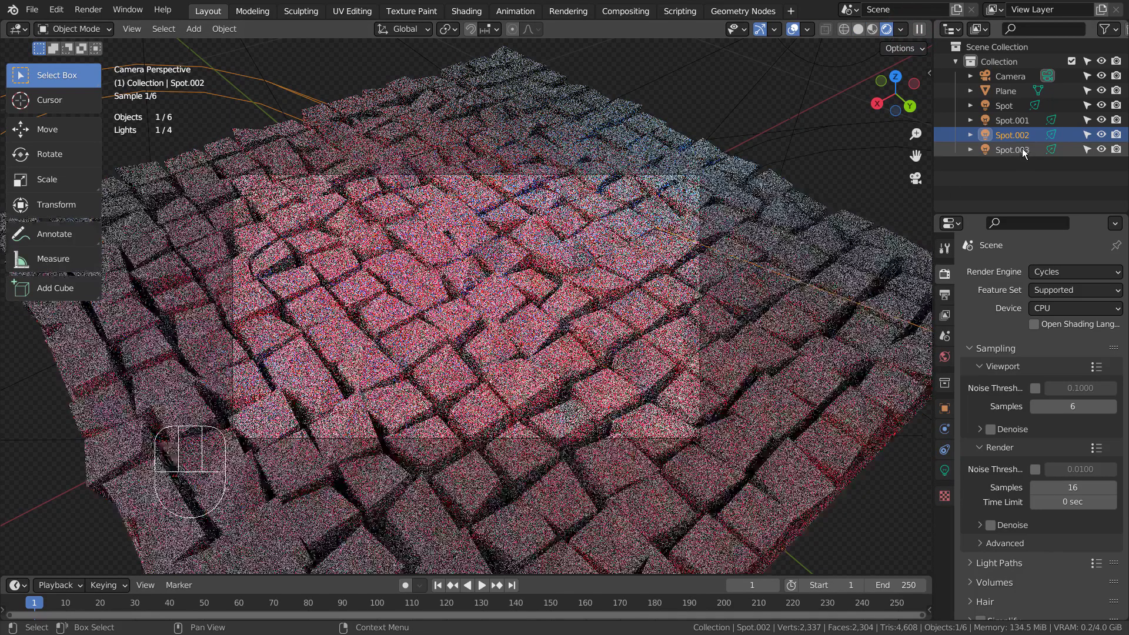
pyautogui.click(1023, 152)
pyautogui.click(950, 467)
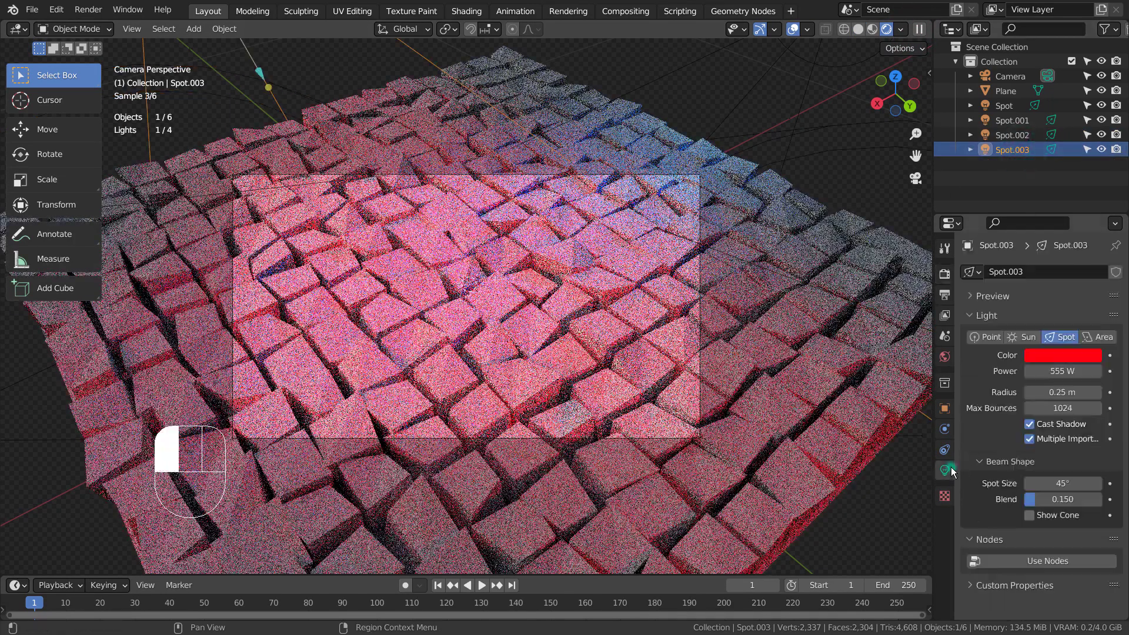
pyautogui.click(1049, 357)
pyautogui.click(989, 231)
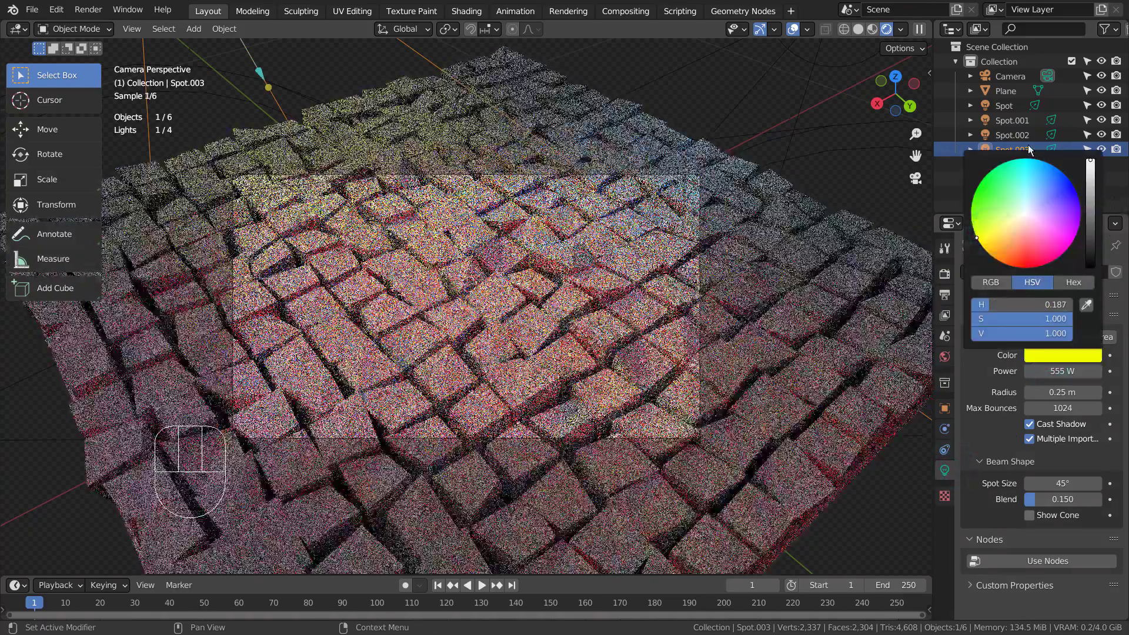
# Change the Spot.002 light's color to light green and set its power to 333 W
pyautogui.click(1020, 136)
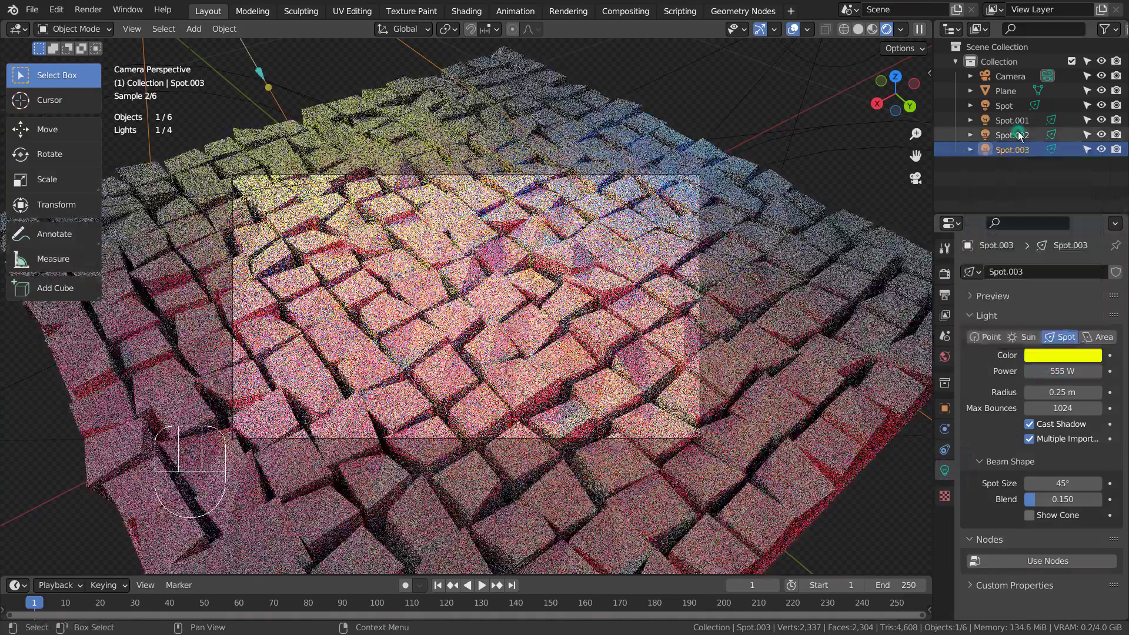
pyautogui.click(1062, 356)
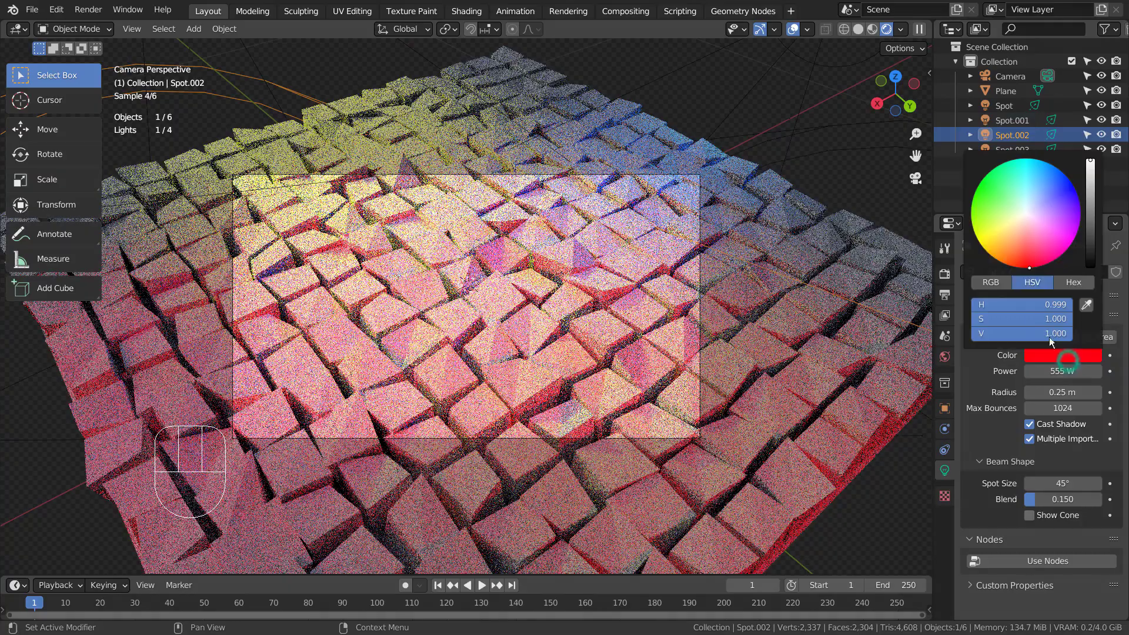
pyautogui.click(1027, 215)
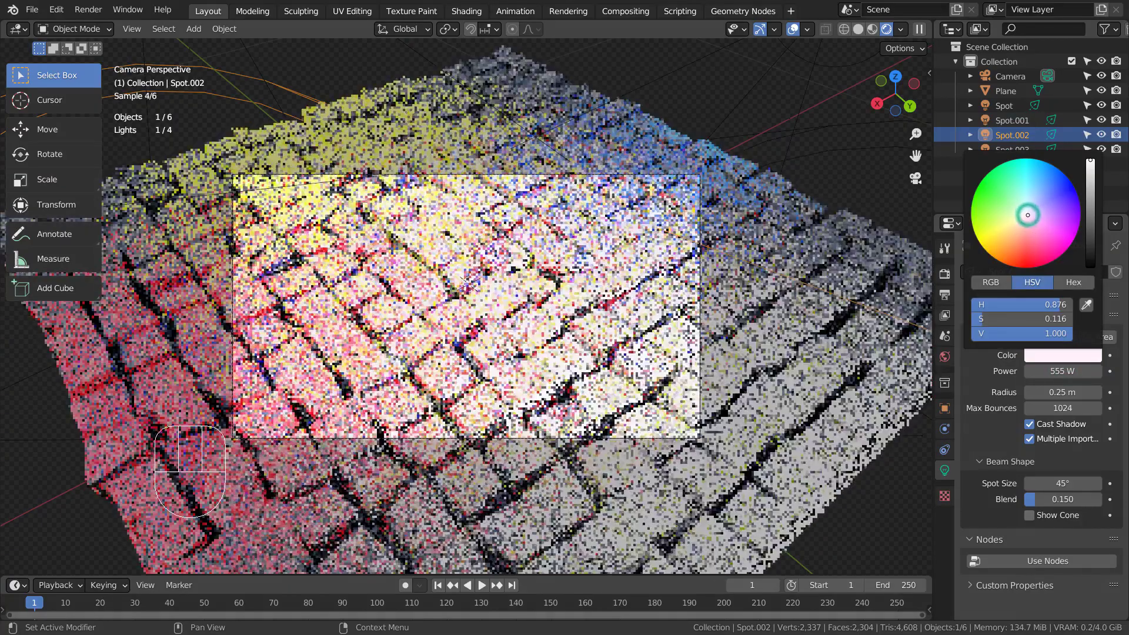
pyautogui.click(1003, 191)
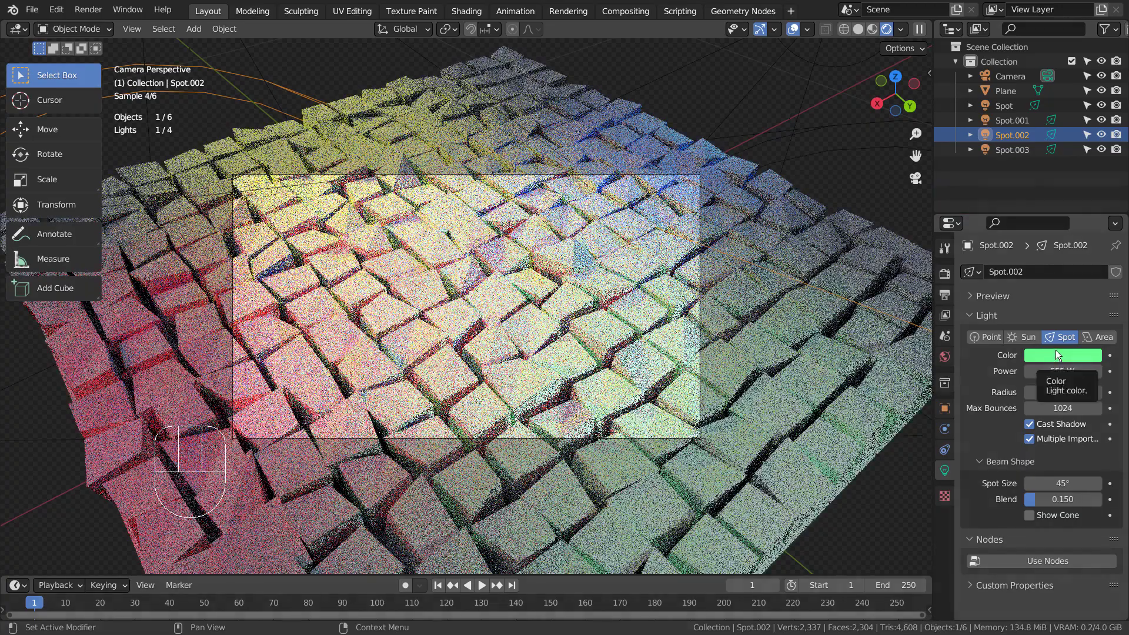
pyautogui.click(1071, 372)
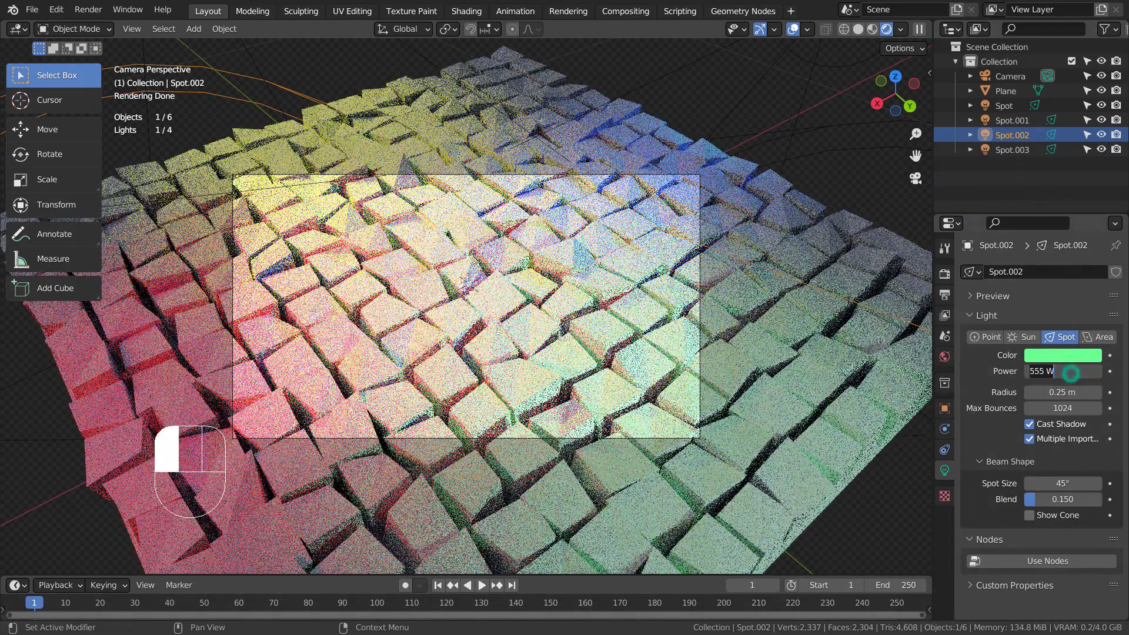
pyautogui.write('333')
pyautogui.press('Return')
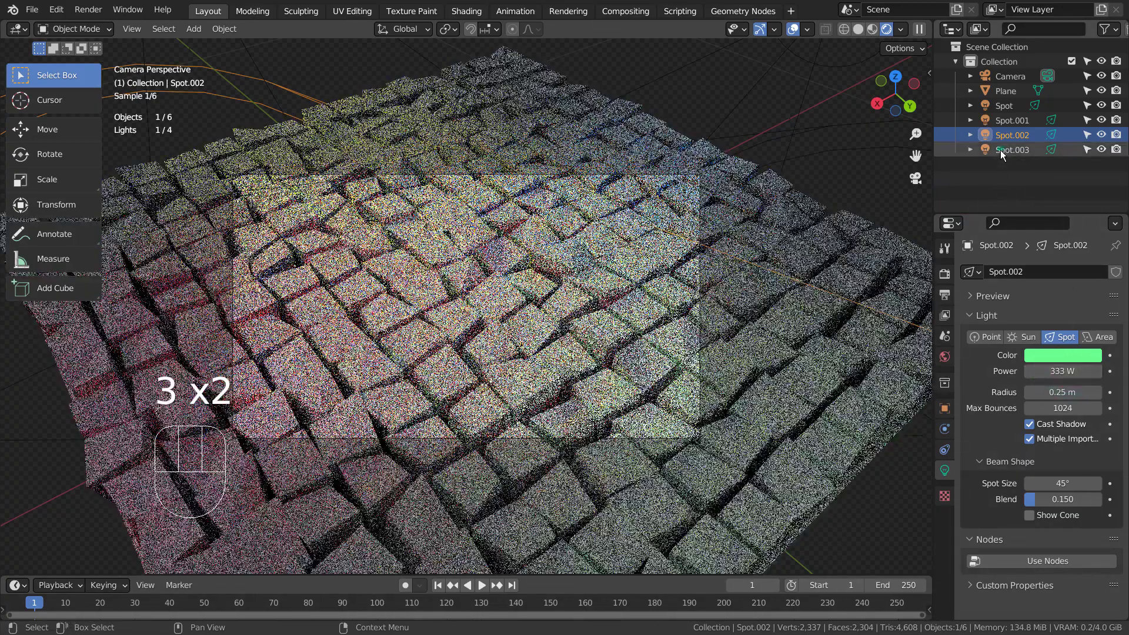
# Set the yellow spot light's power to 333 W
pyautogui.click(1000, 150)
pyautogui.click(1058, 371)
pyautogui.write('333')
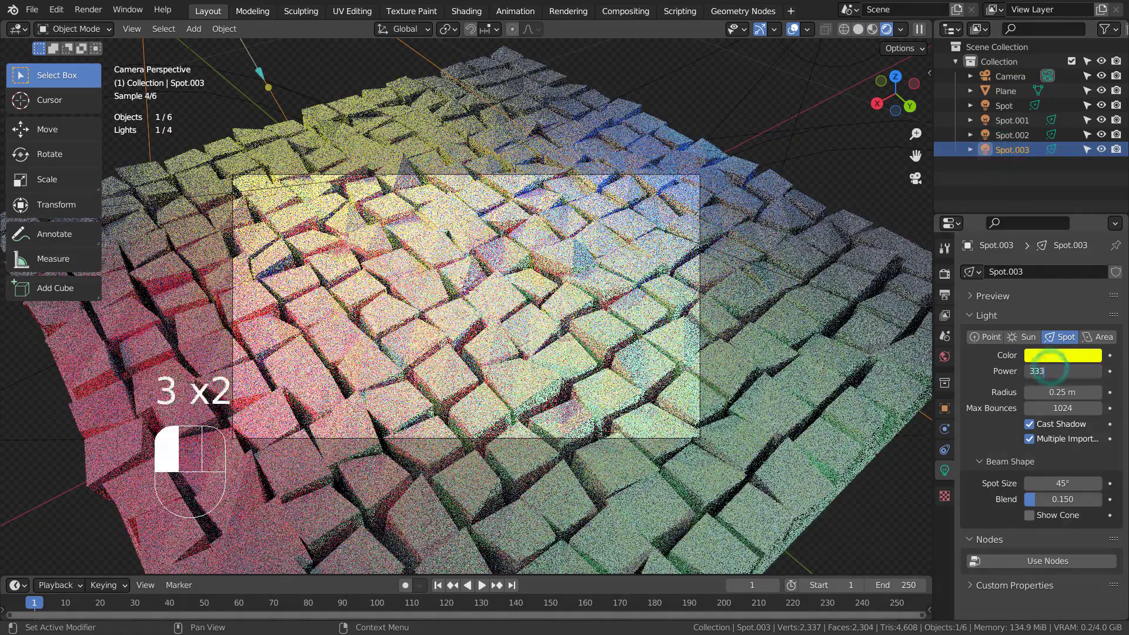
pyautogui.press('Return')
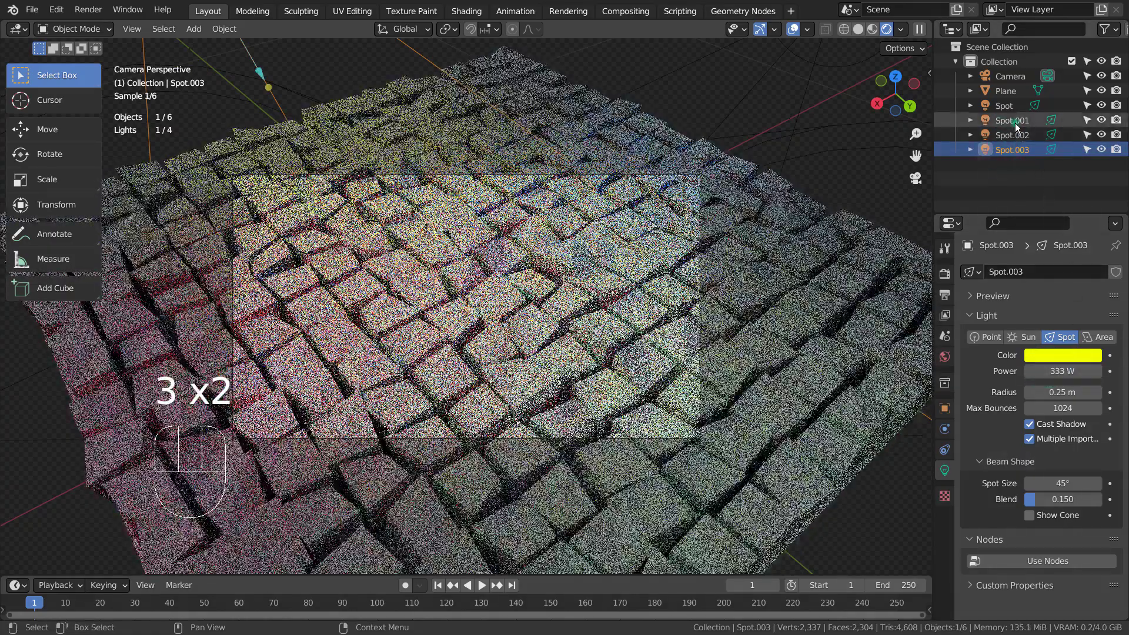
# Raise the blue spot light about 0.28 m along the Z axis
pyautogui.click(1012, 120)
pyautogui.click(1004, 105)
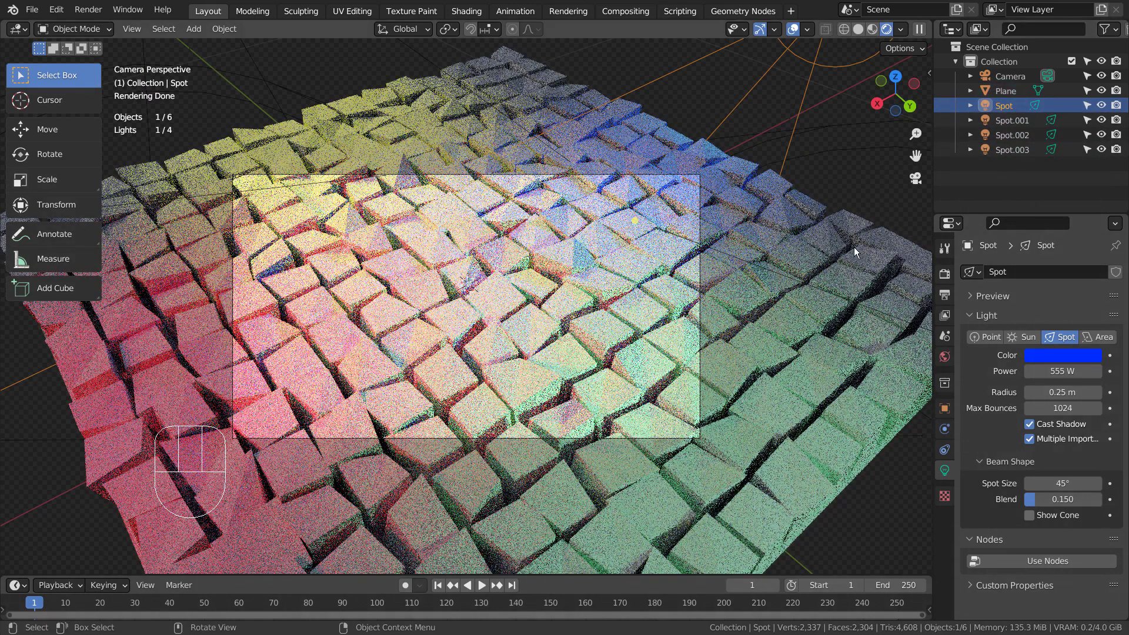
pyautogui.press('g')
pyautogui.press('z')
pyautogui.click(848, 171)
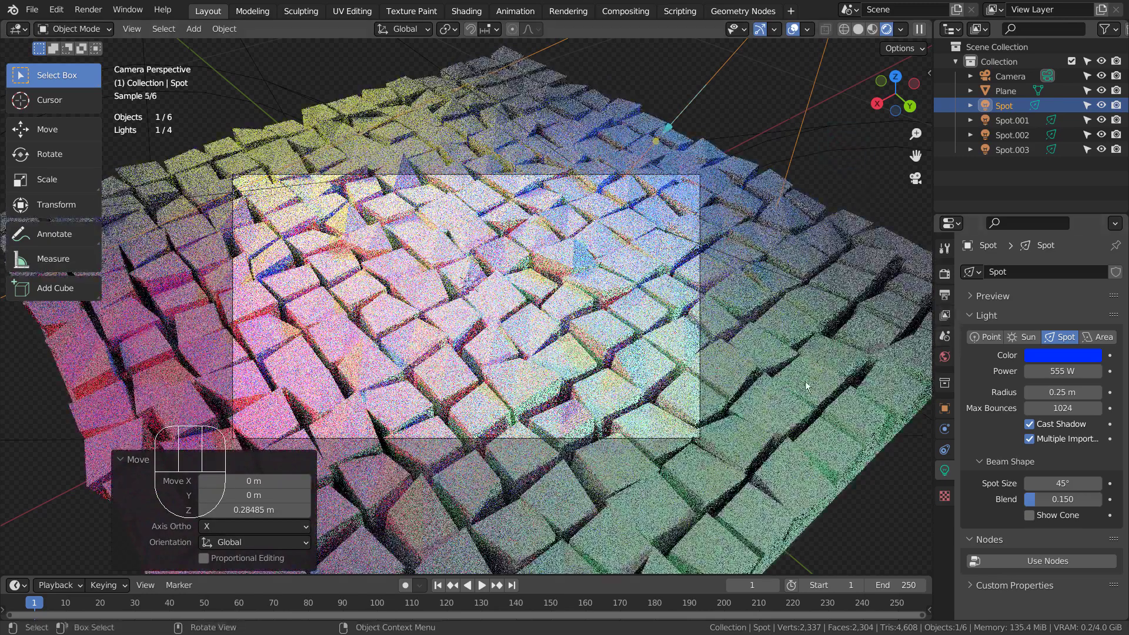
pyautogui.scroll(-2, 795, 440)
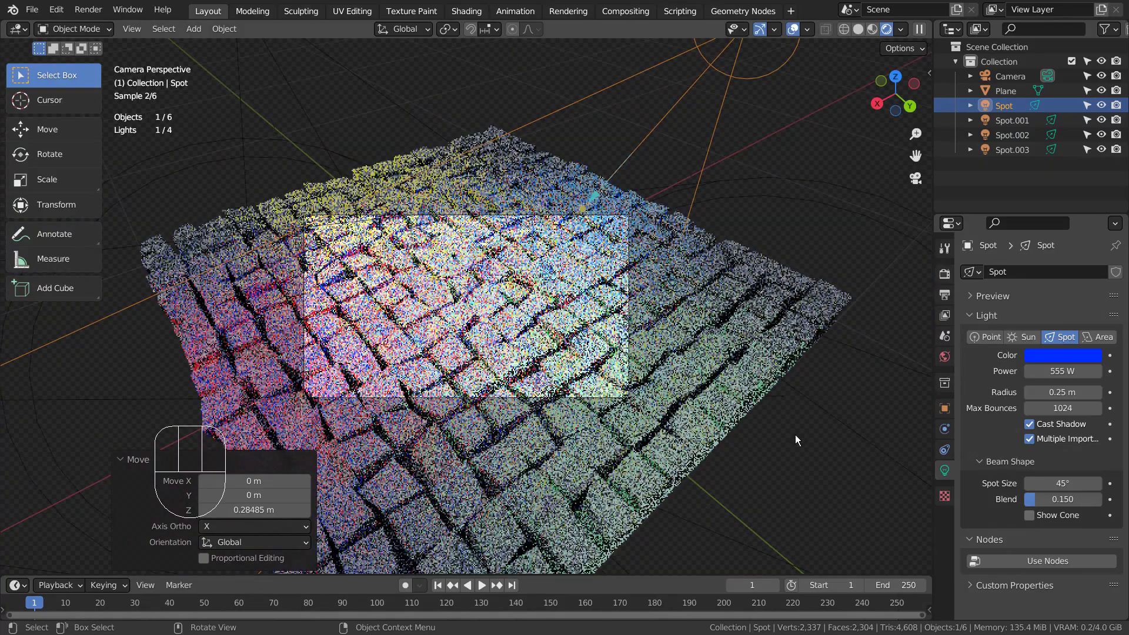
pyautogui.scroll(2, 794, 435)
# Return the viewport to solid shading, deselect the blue spot light, and save the file
pyautogui.click(858, 26)
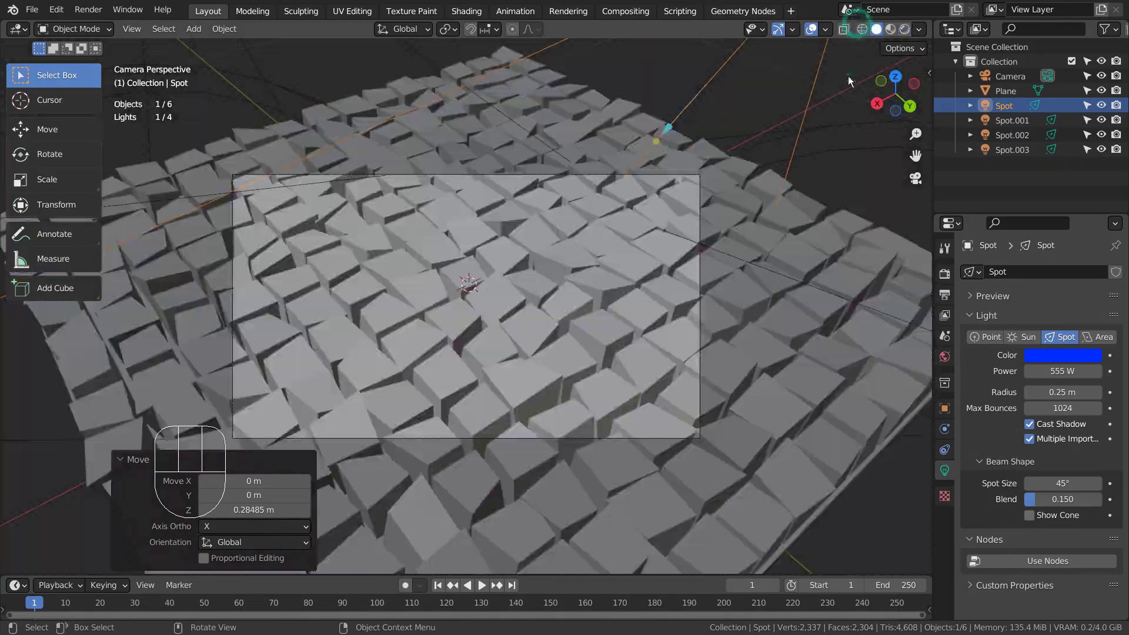
pyautogui.click(849, 77)
pyautogui.hotkey('ctrl', 's')
# Enable denoising for the final render, and render the image after checking the compositing node tree
pyautogui.click(948, 275)
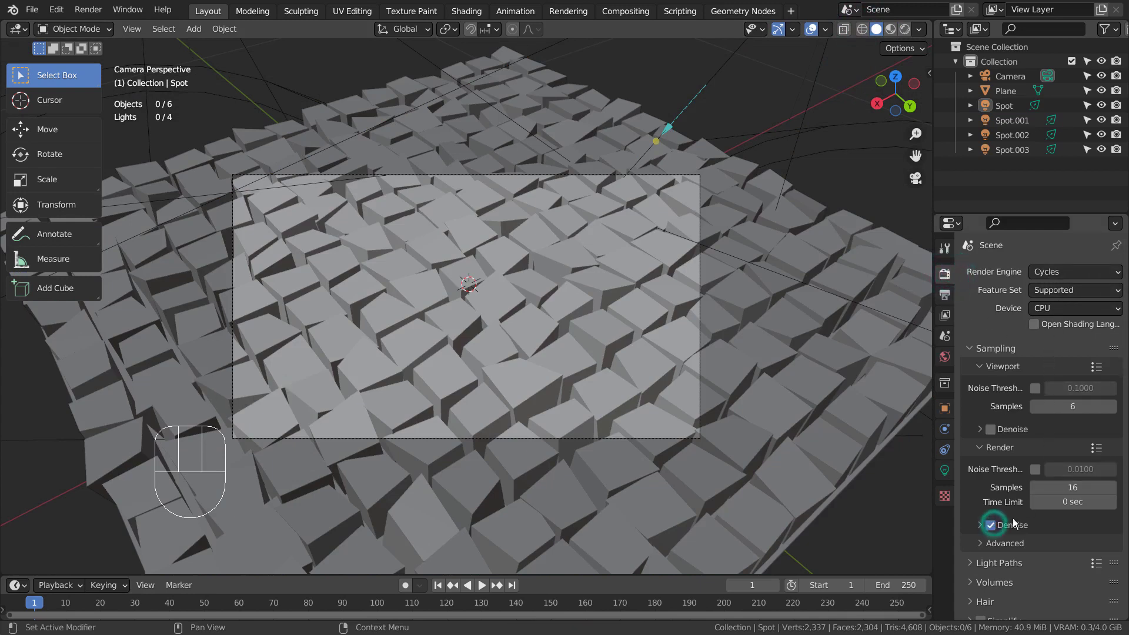
pyautogui.click(607, 12)
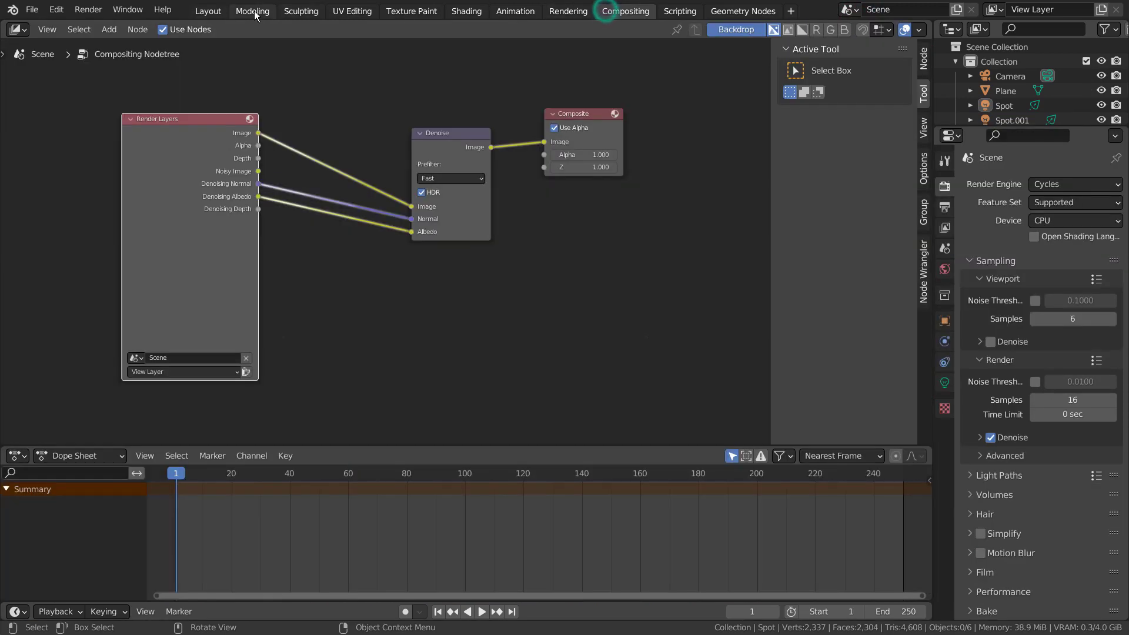
pyautogui.click(200, 12)
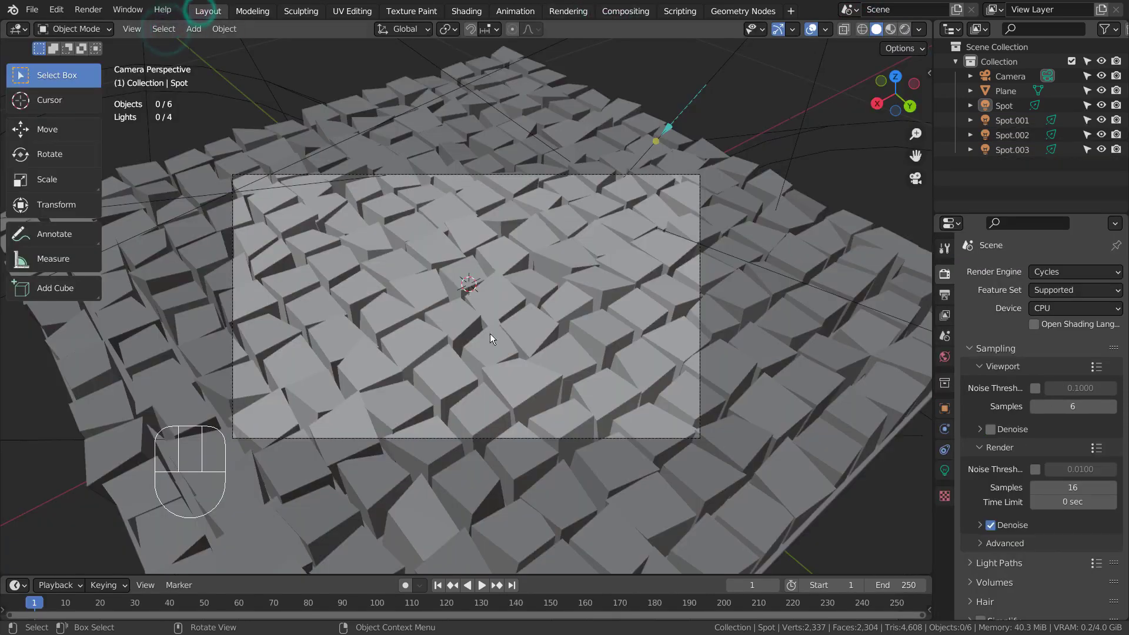
pyautogui.press('F12')
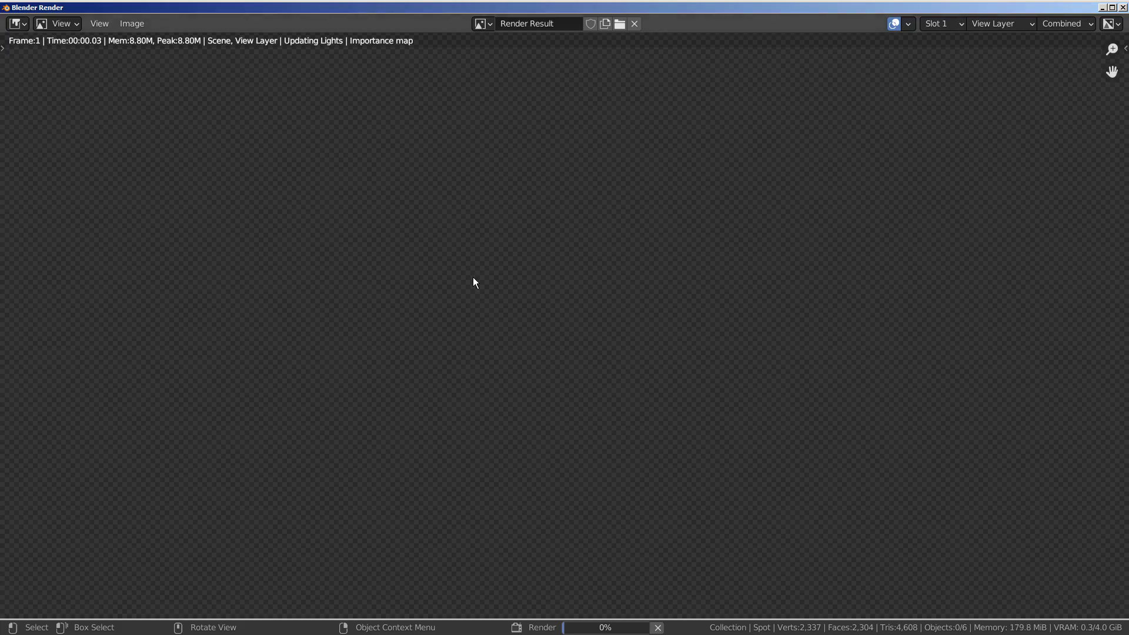